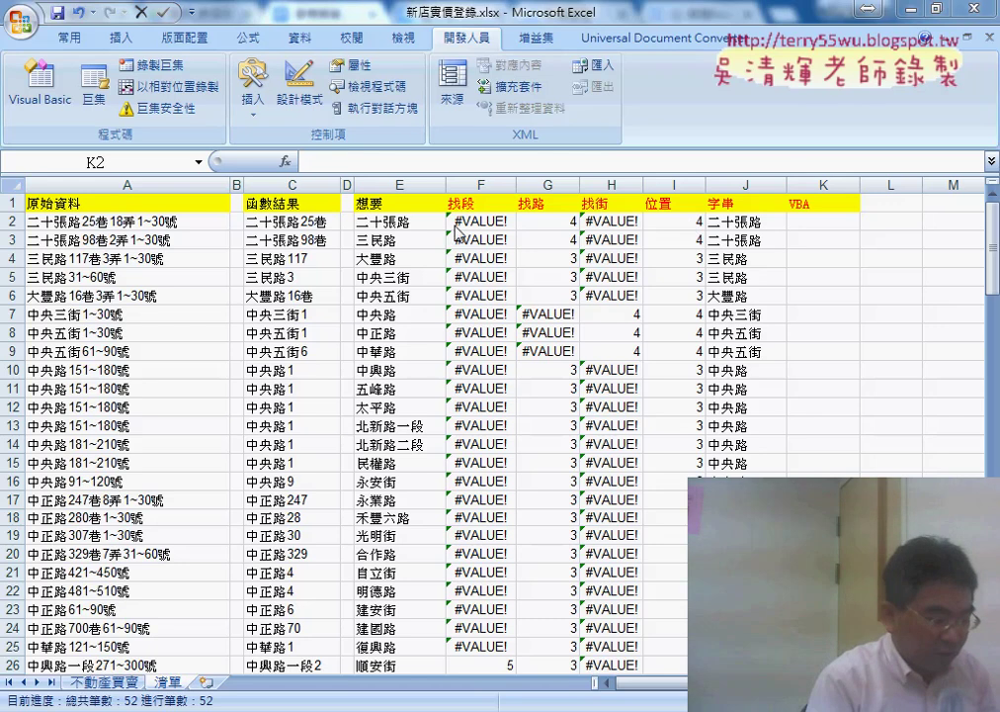
- Review the FIND formulas for 段, 路 and 街 in F2–H2 and the LEFT formula in J2
click(485, 222)
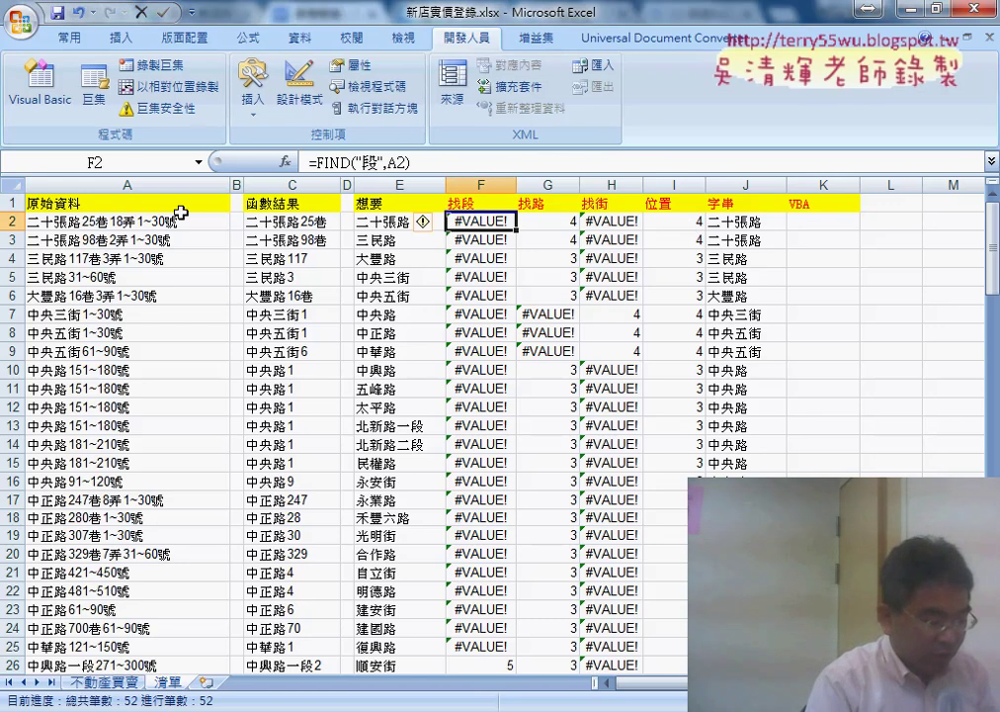
click(544, 223)
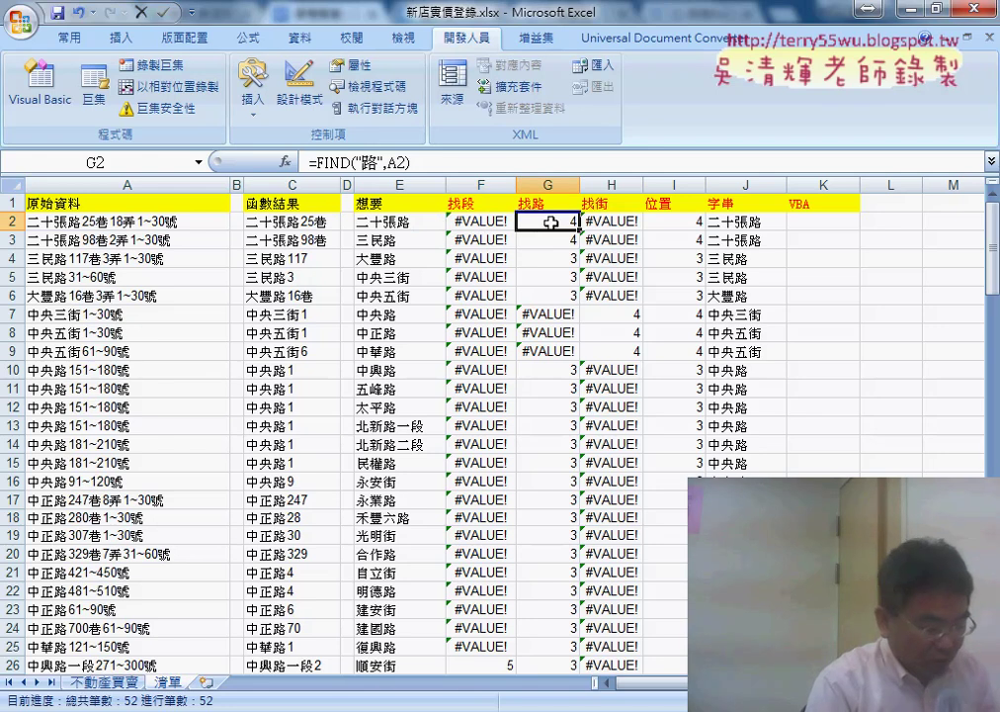
click(617, 222)
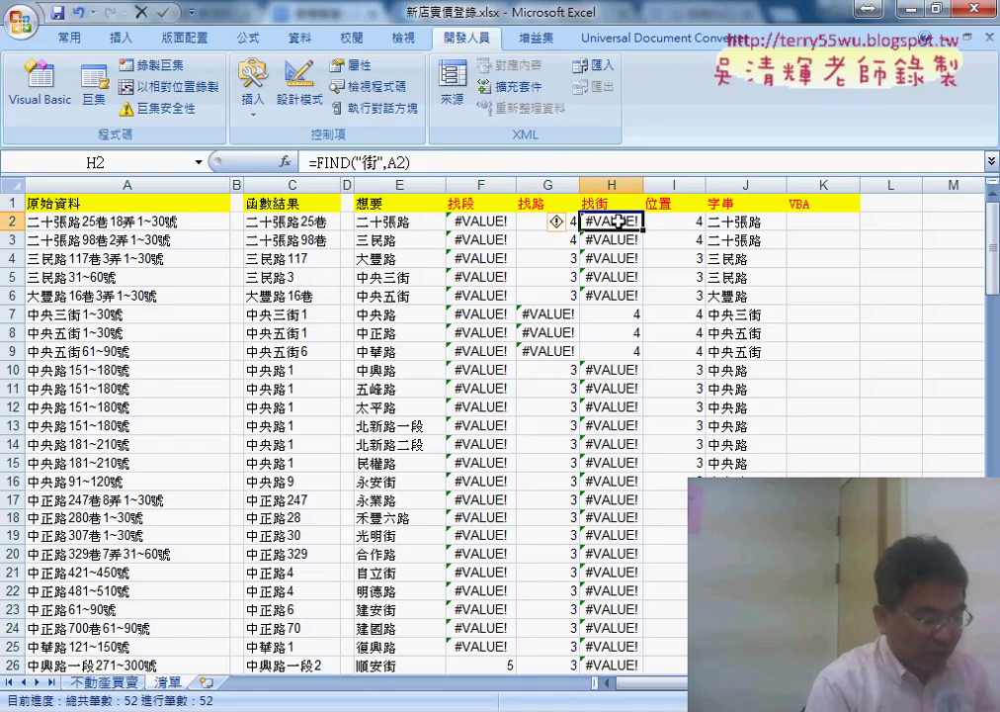
click(470, 223)
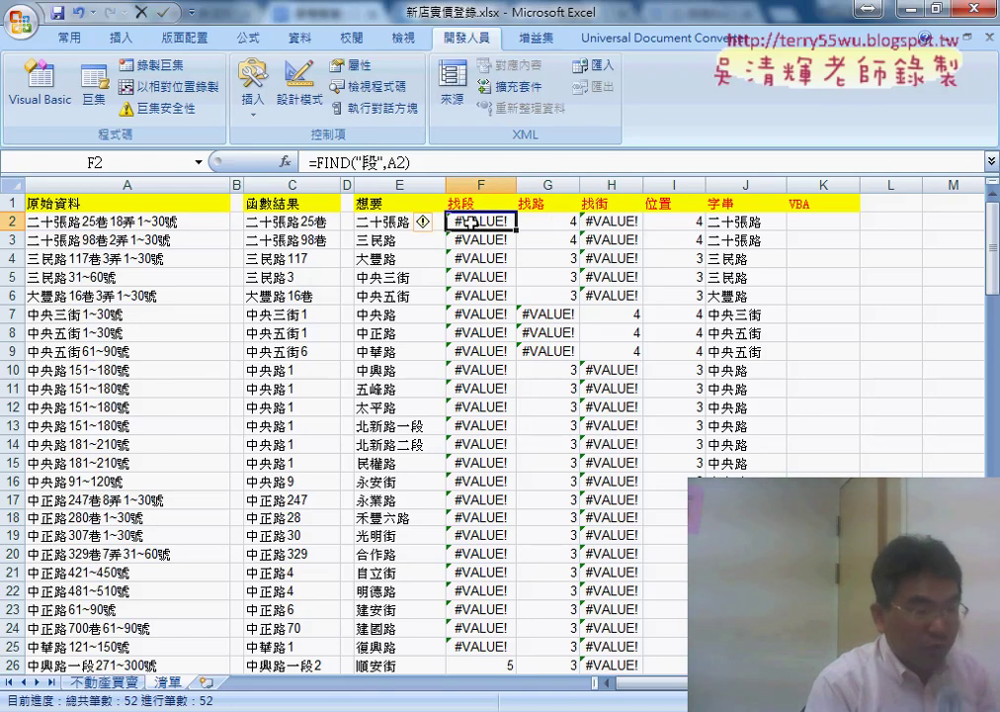
click(572, 223)
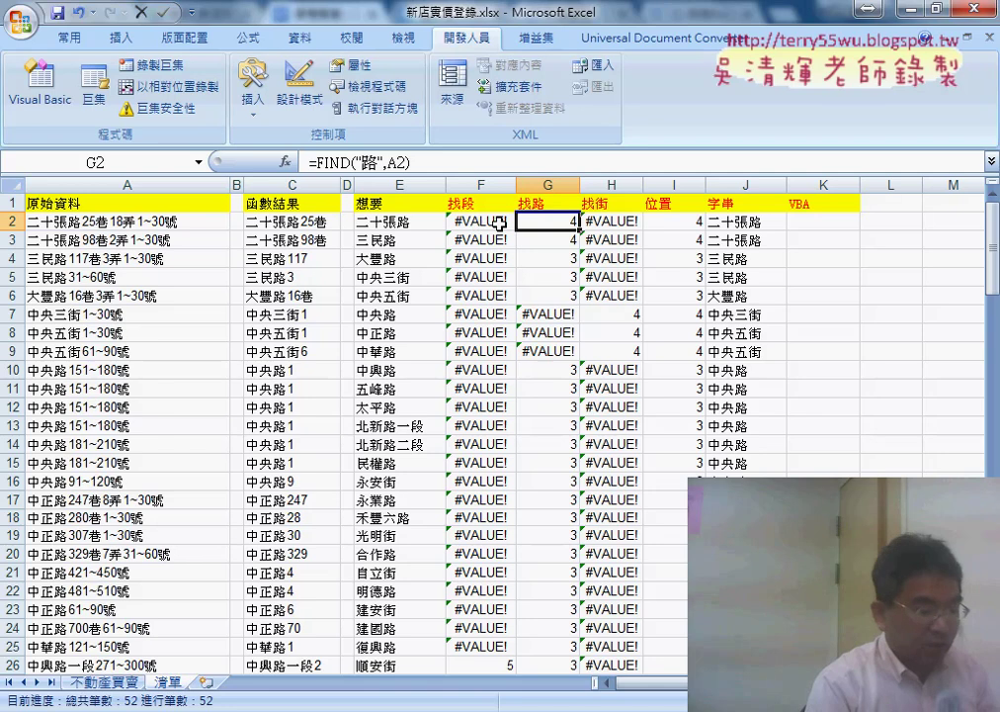
click(738, 223)
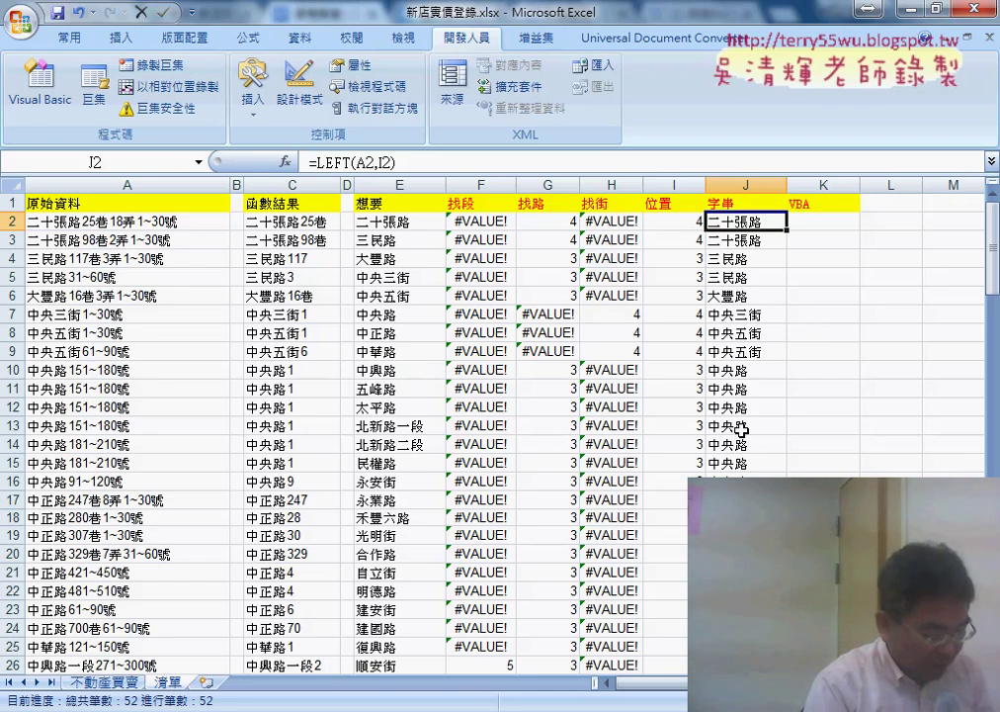
- Compare the source addresses with the wanted street names in rows 13–15
click(393, 430)
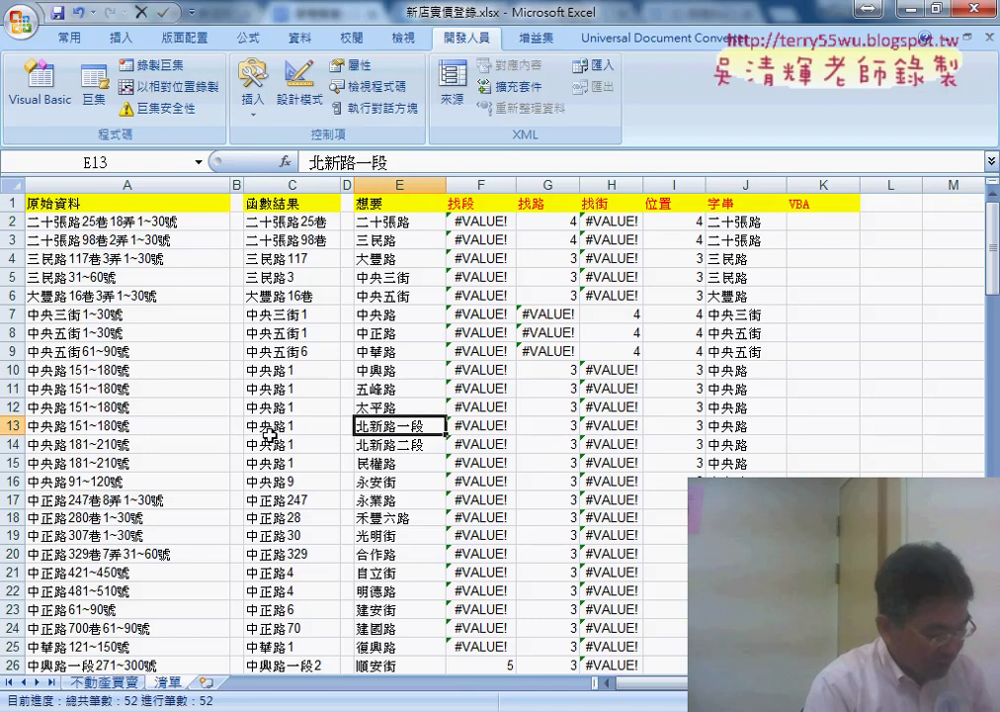
click(112, 430)
click(396, 444)
click(153, 450)
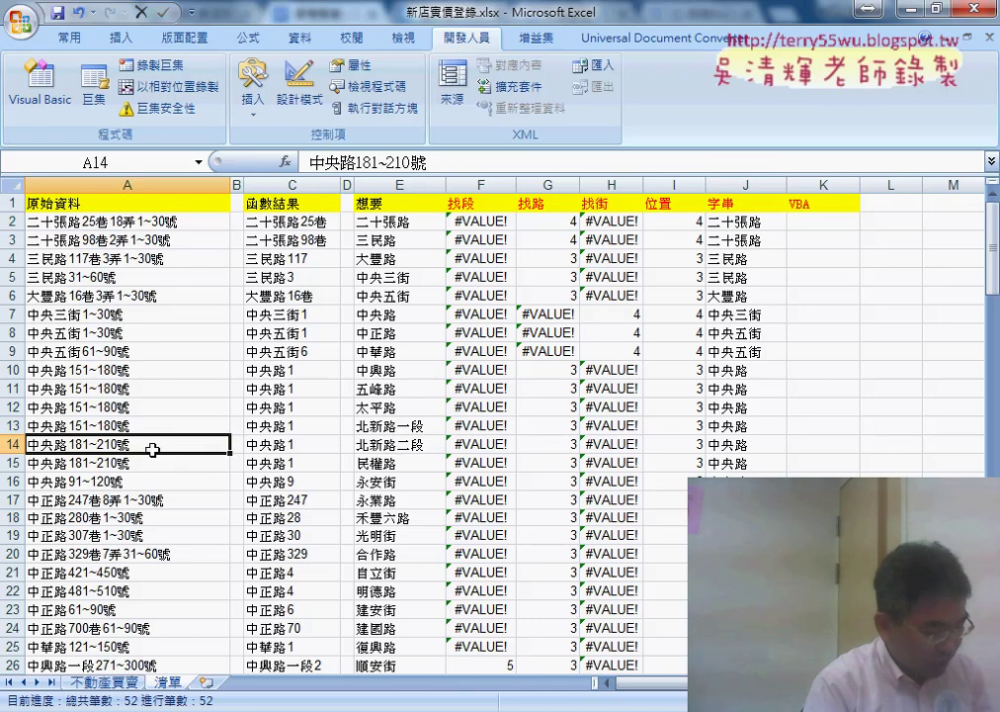
click(396, 459)
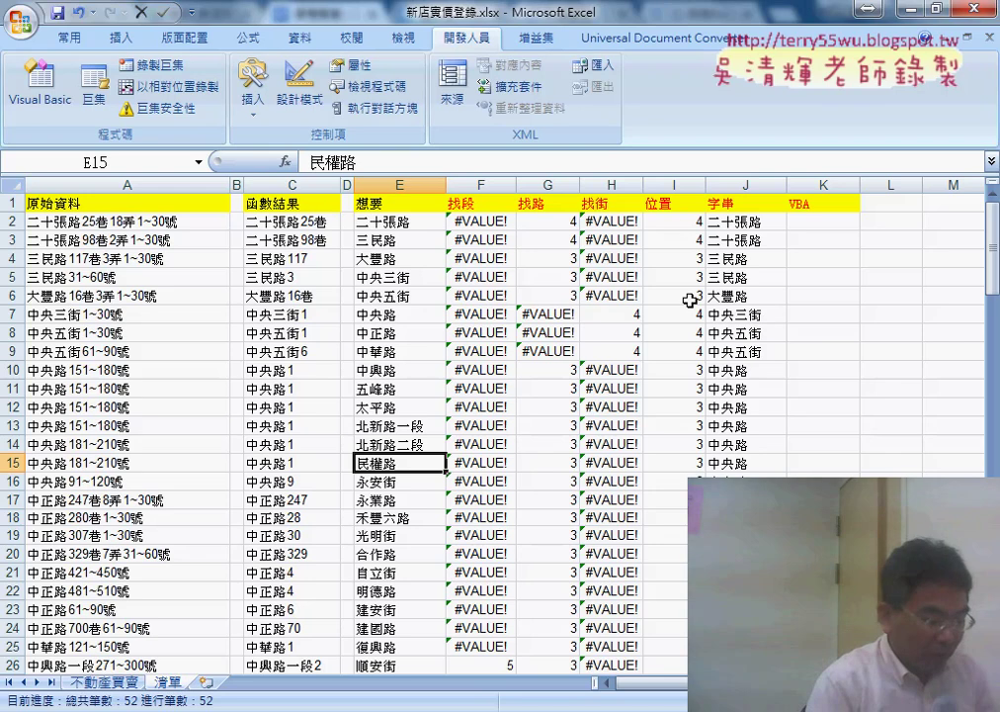
- Examine I2's existing IF(ISERROR) formula, underlining its inner IF and ISERROR parts on screen
click(689, 226)
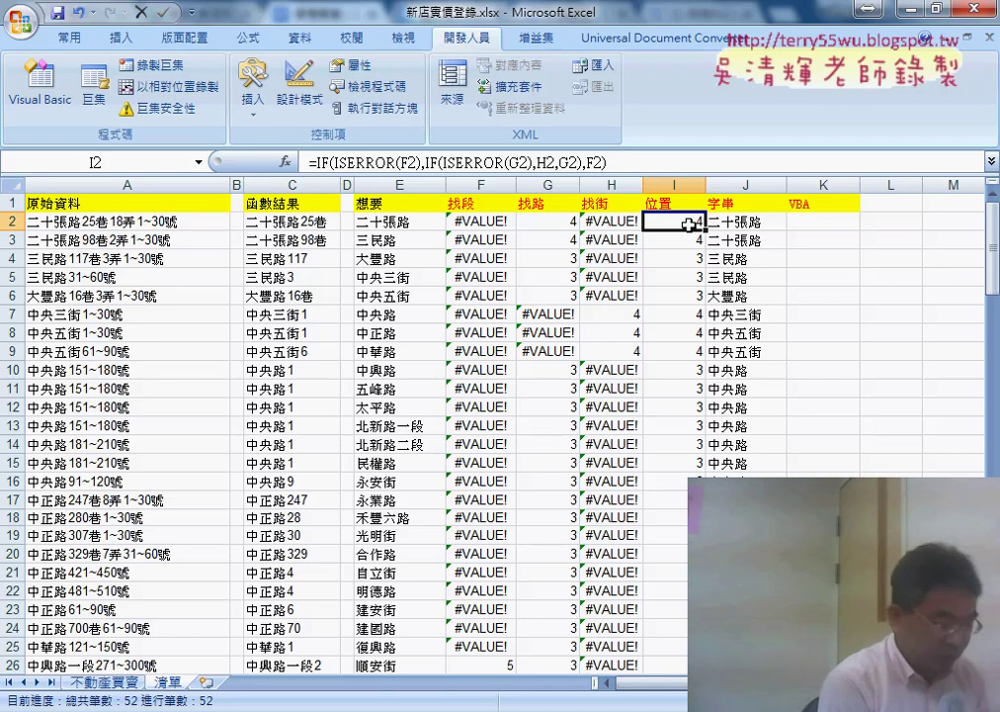
right_click(691, 228)
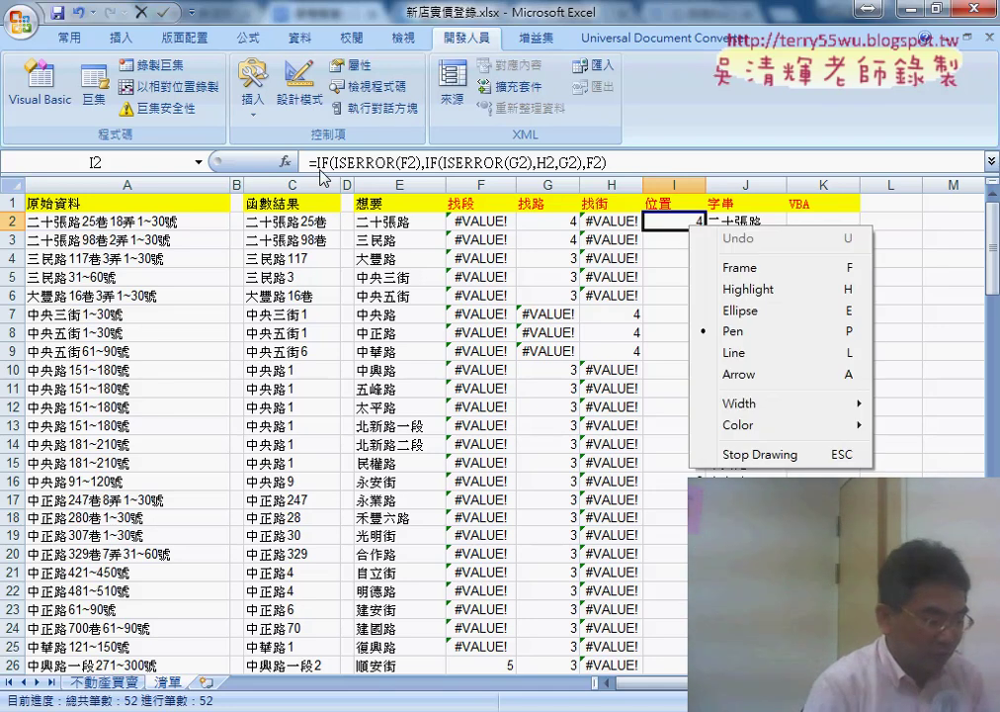
key(Escape)
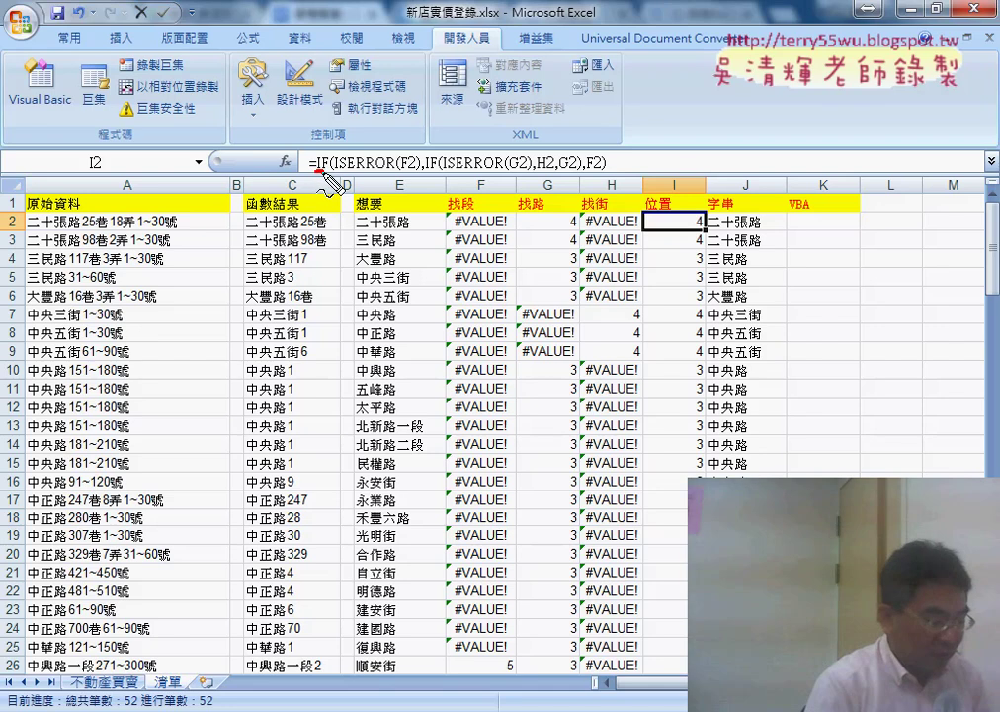
drag(425, 172, 436, 173)
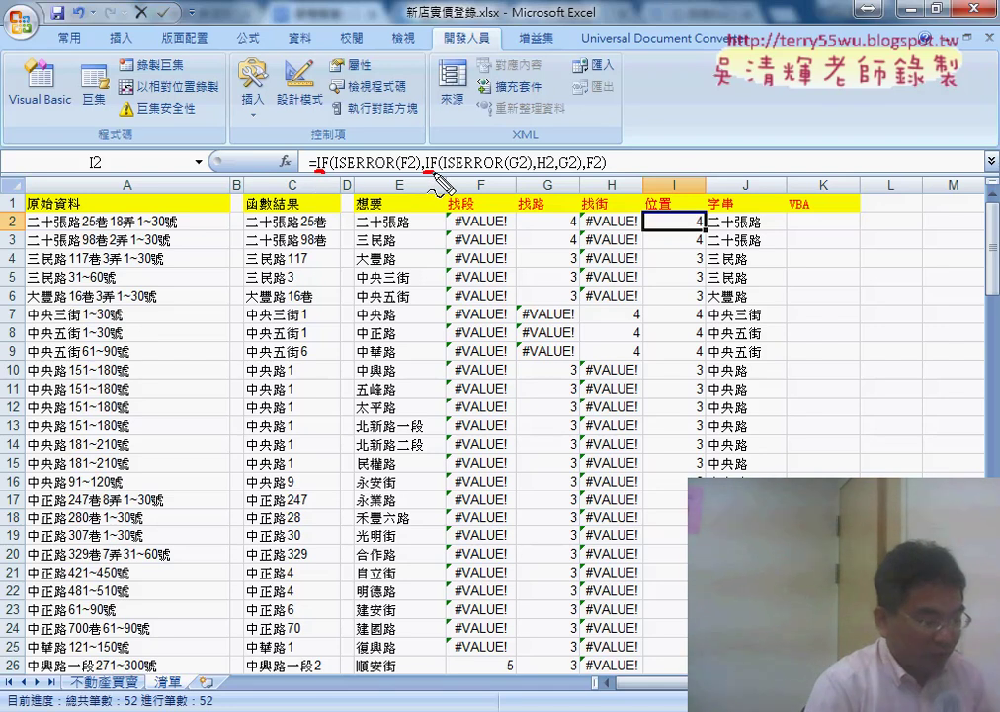
drag(346, 171, 390, 172)
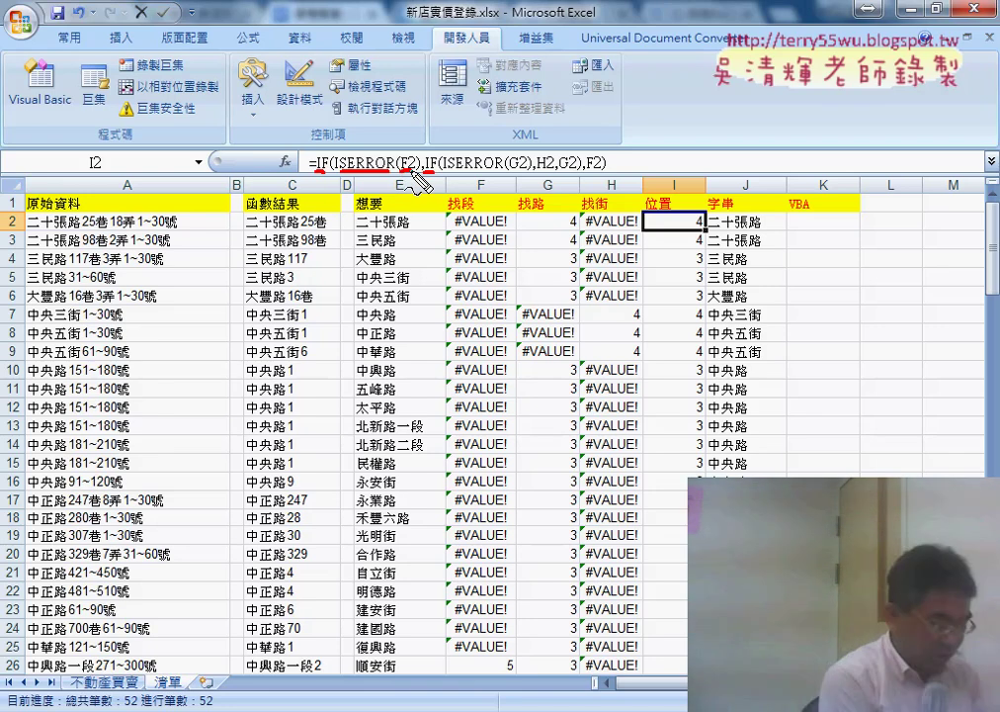
key(Escape)
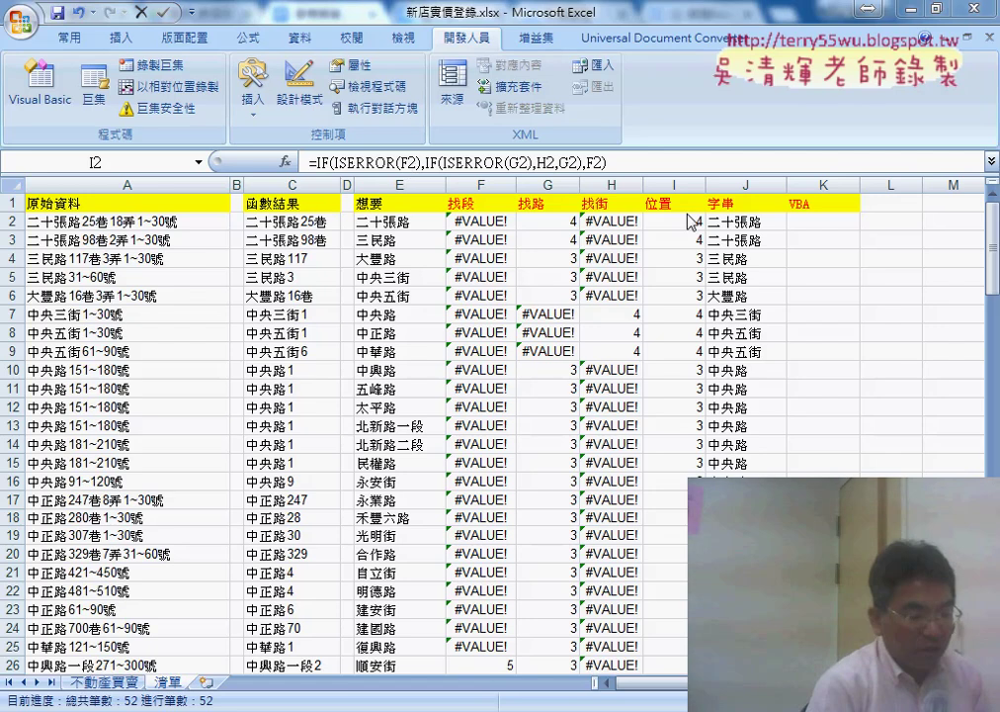
click(692, 219)
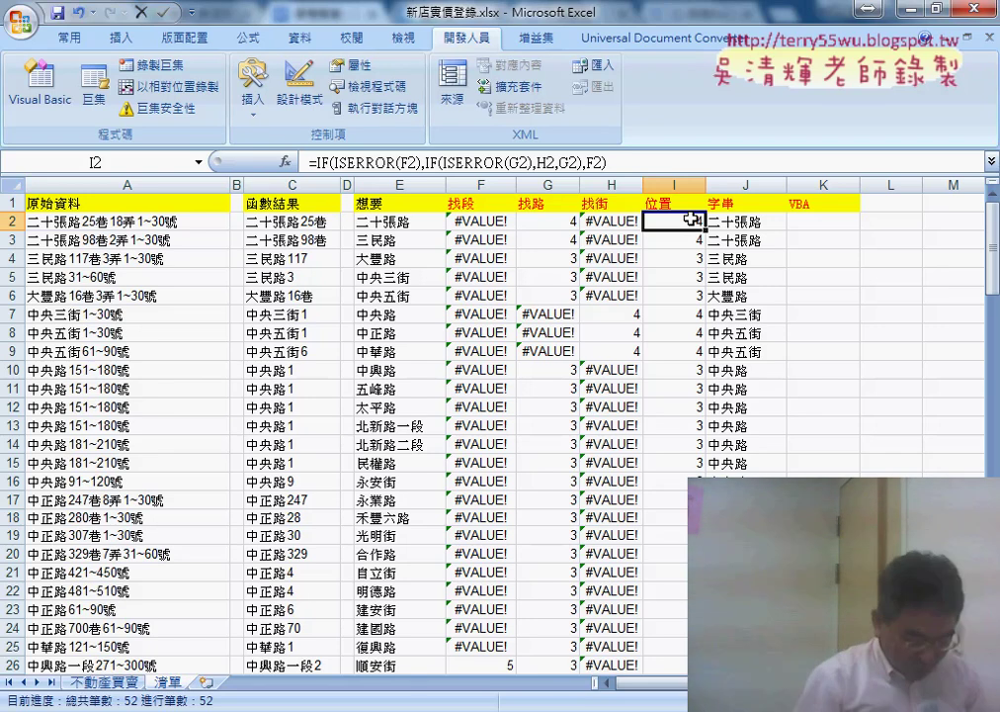
- Clear column I's position formulas down to row 36 and insert a new Logical IF in I2
key(ctrl+shift+Down)
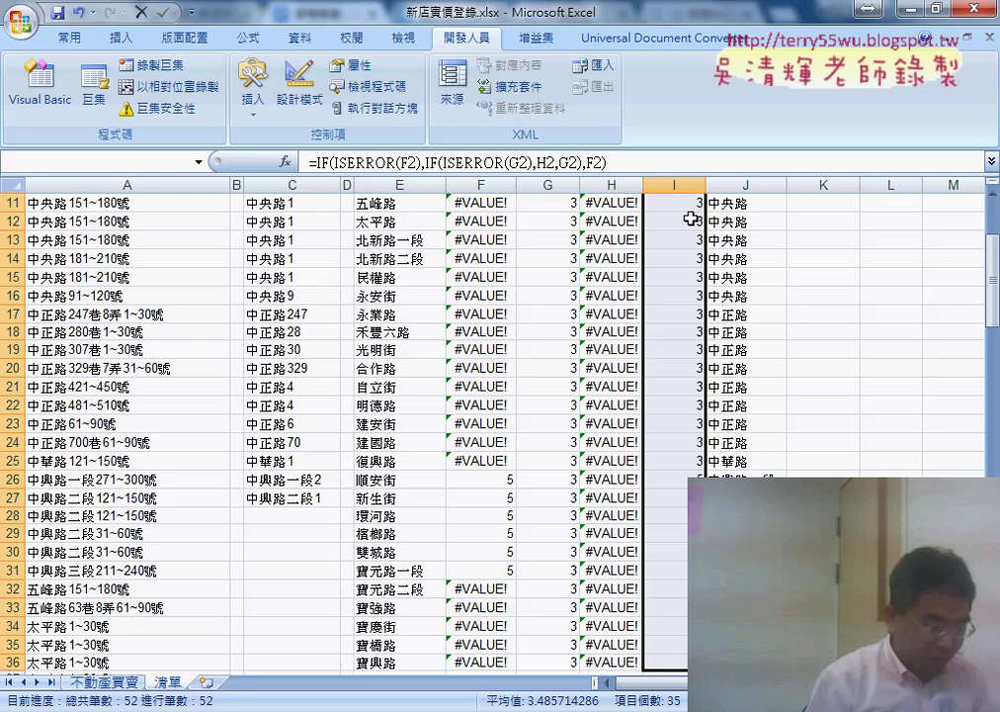
key(ctrl+z)
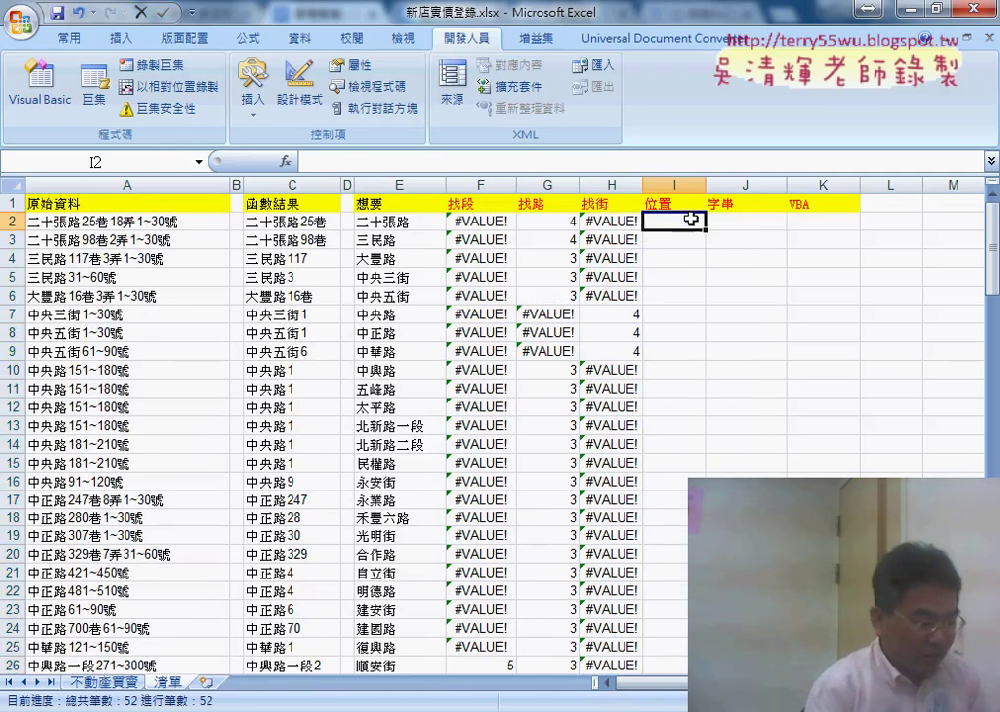
click(286, 161)
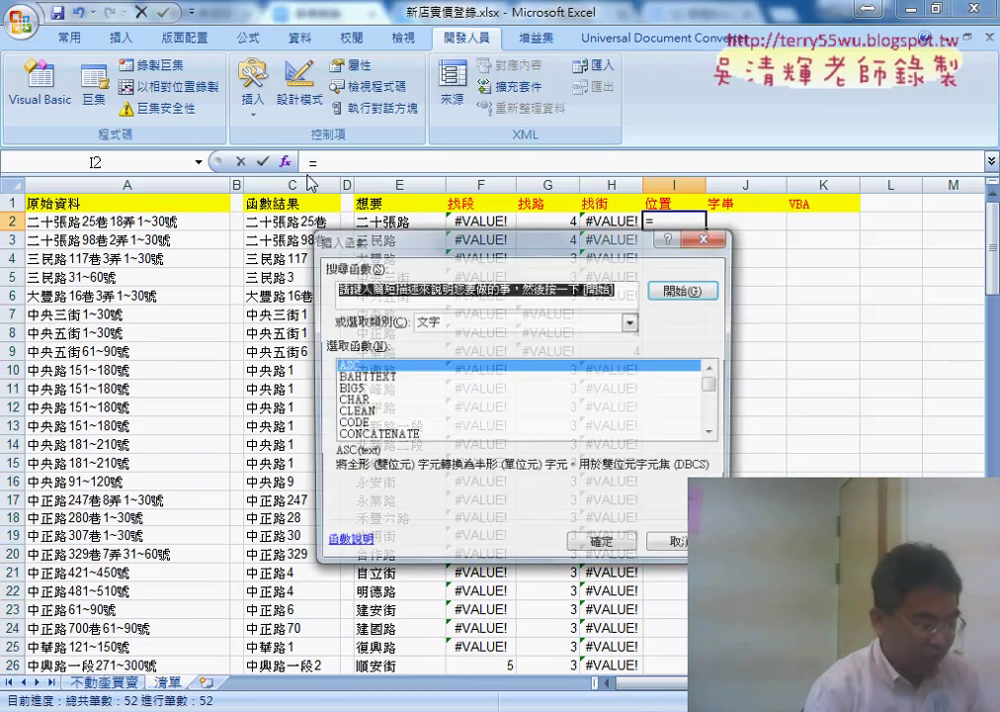
click(464, 323)
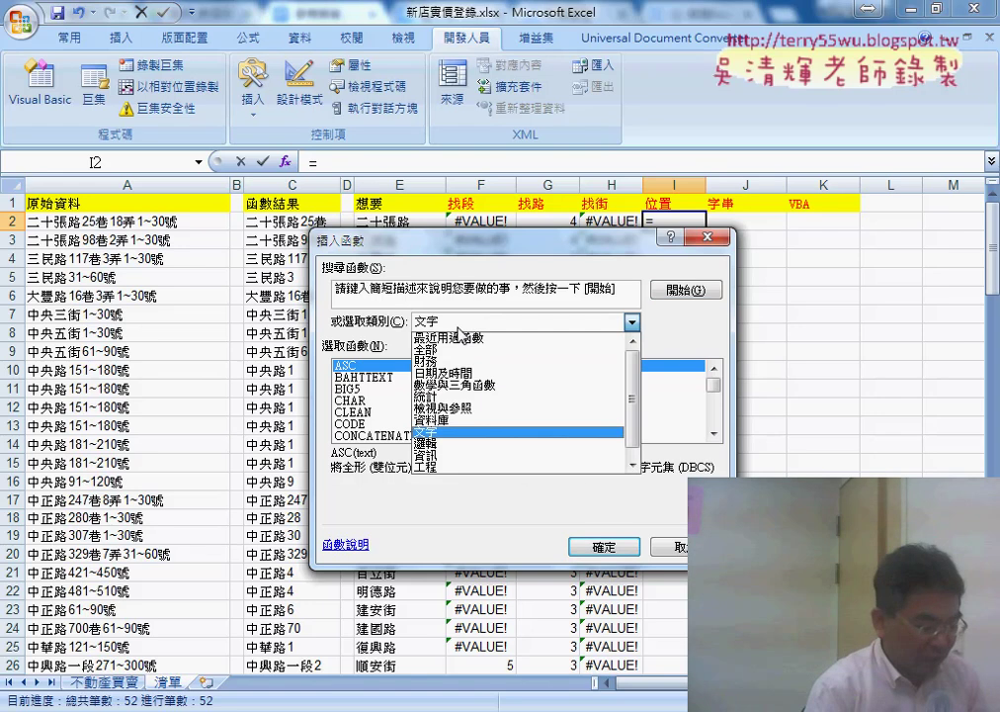
click(427, 444)
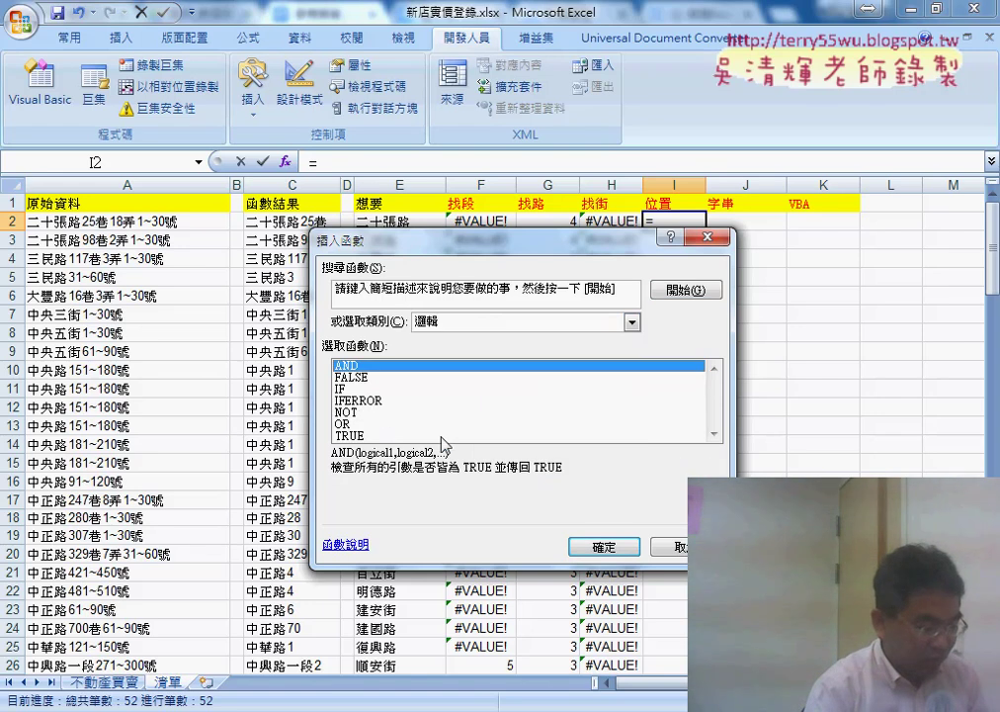
click(362, 389)
double_click(364, 393)
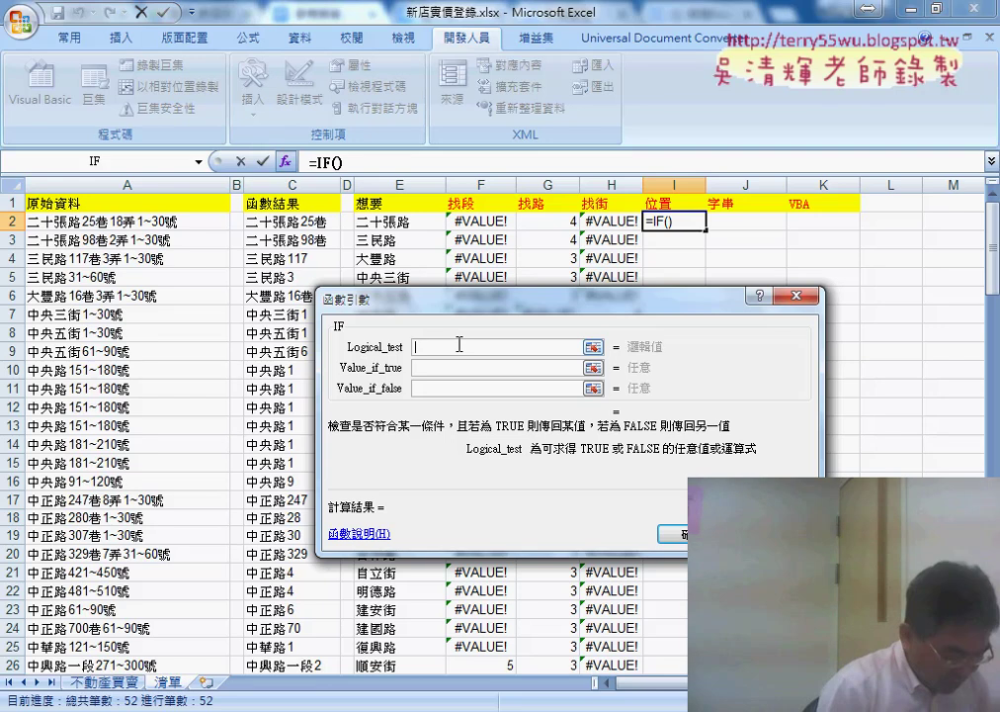
- Set I2's IF test to iserror(F2) and its false value to F2, leaving the true value empty
text(is)
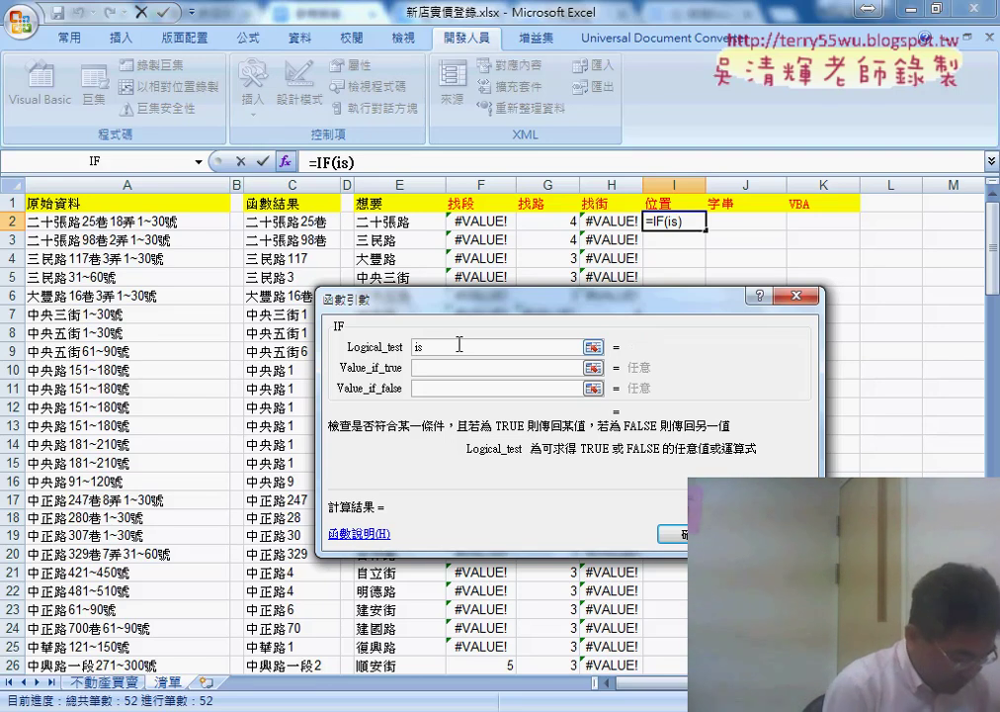
text(err)
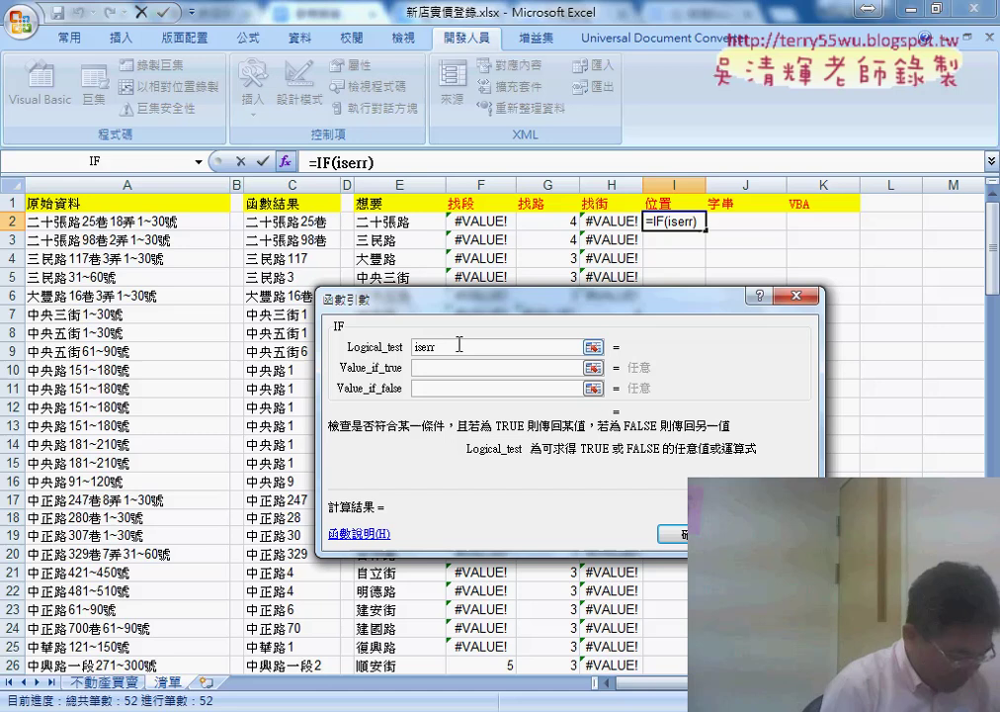
text(or)
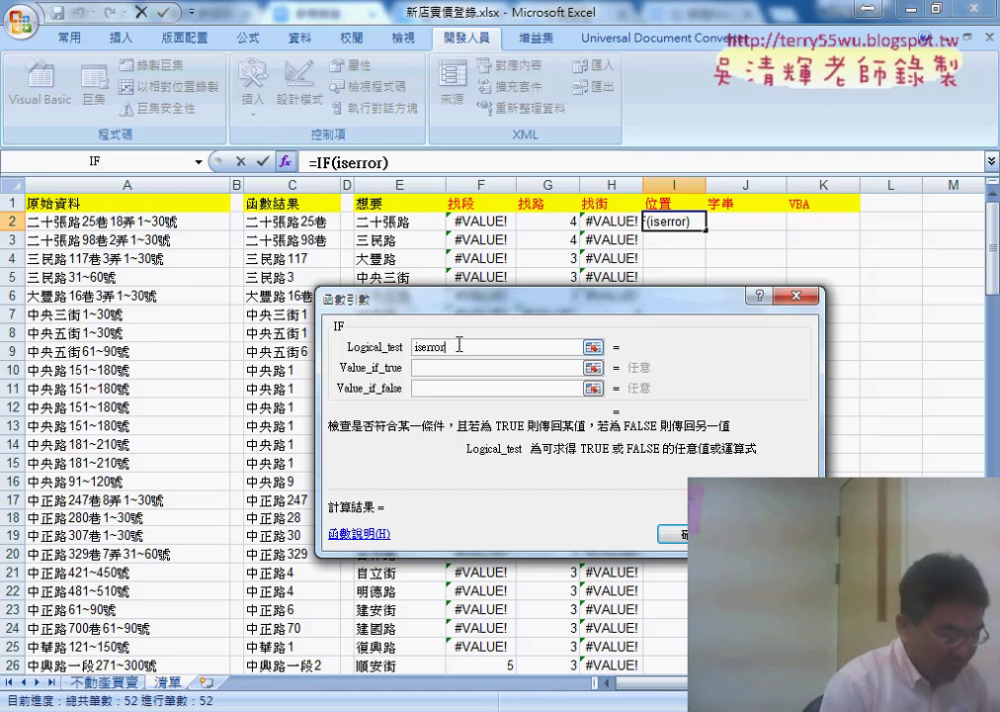
text(()
click(497, 219)
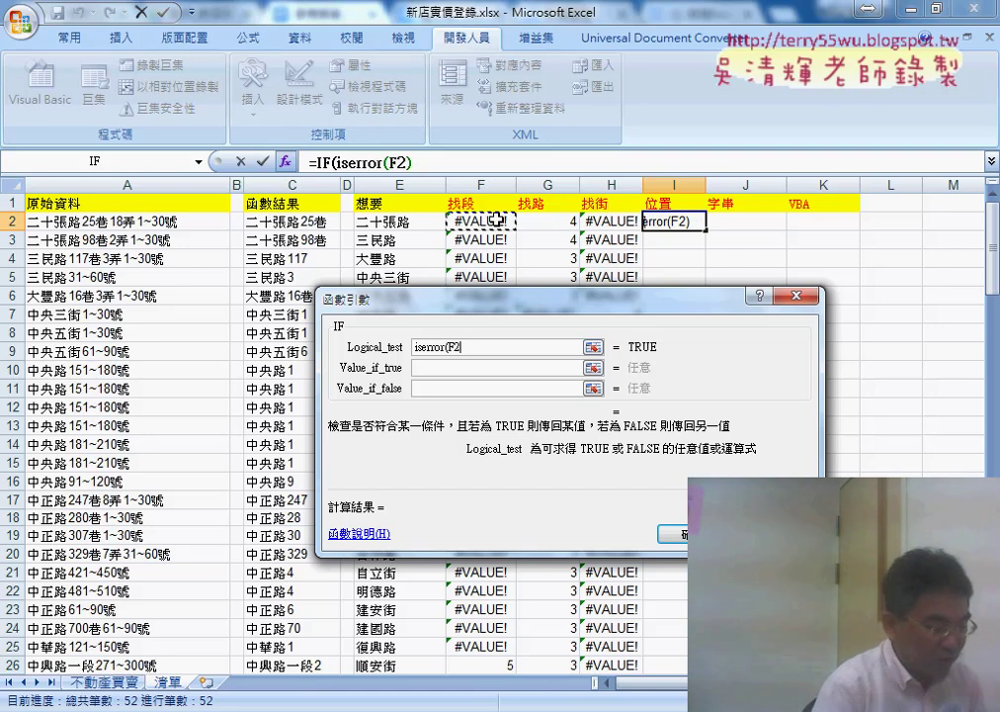
text())
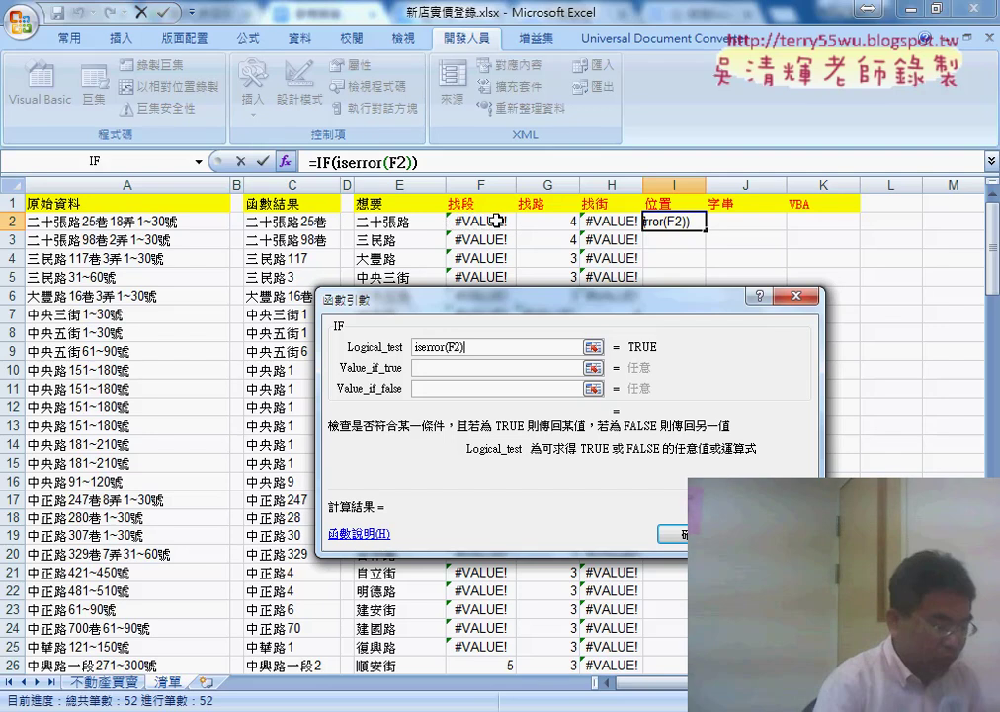
click(450, 371)
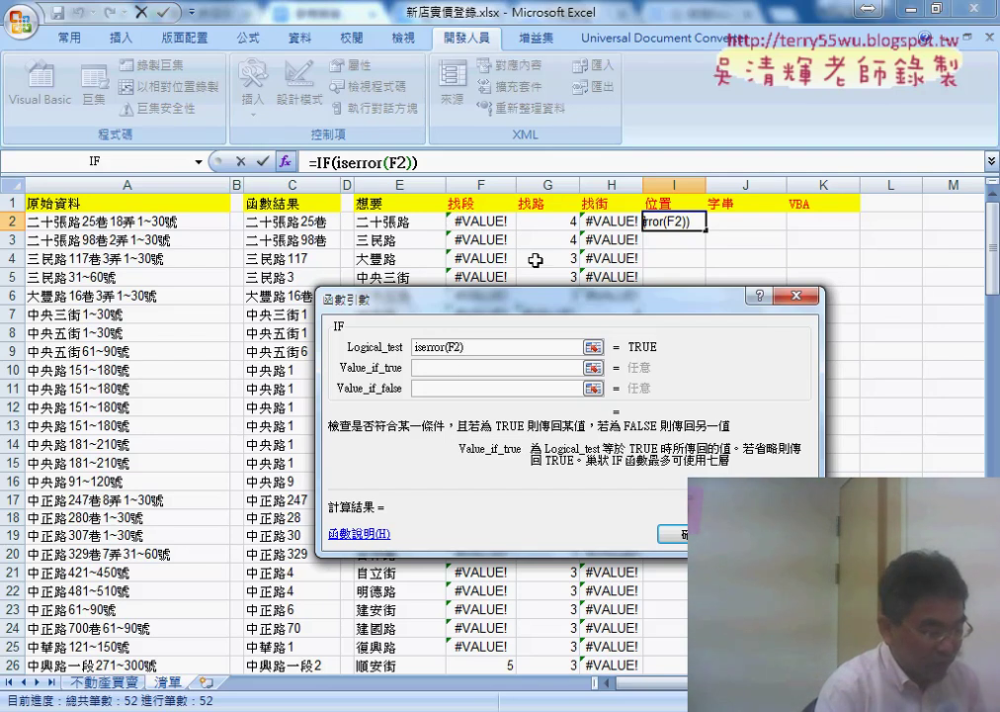
click(438, 389)
click(484, 226)
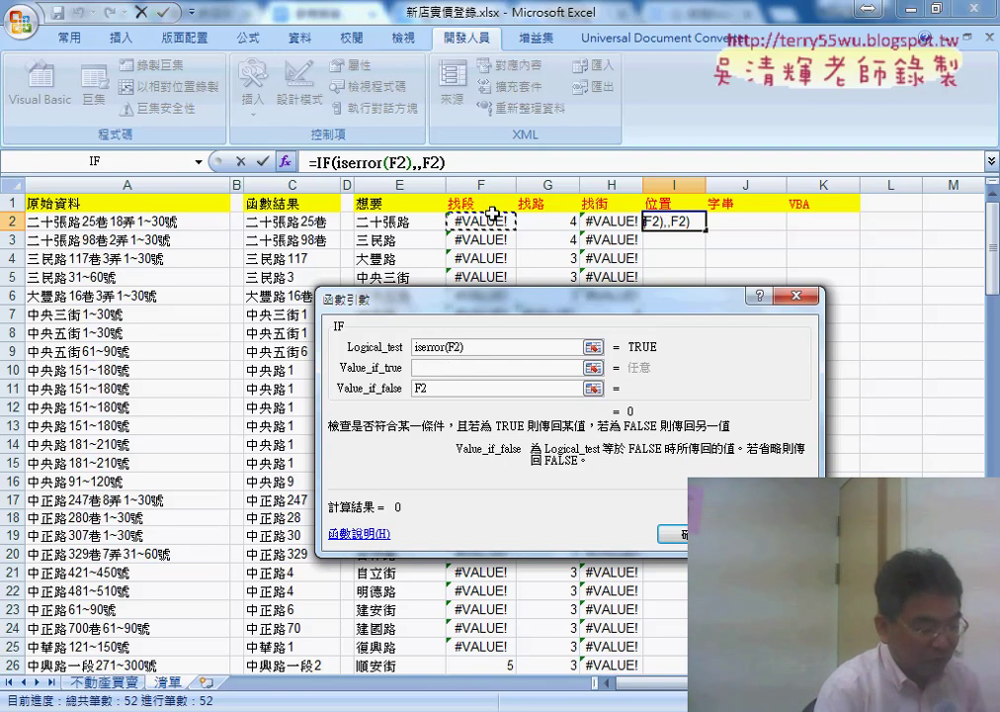
click(435, 370)
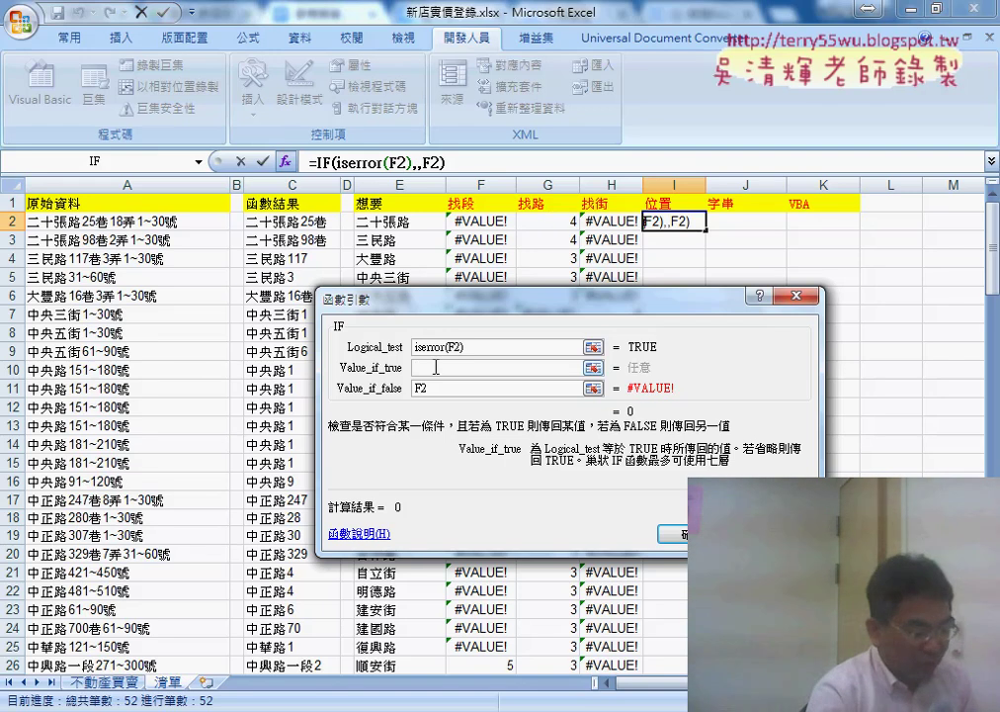
click(198, 162)
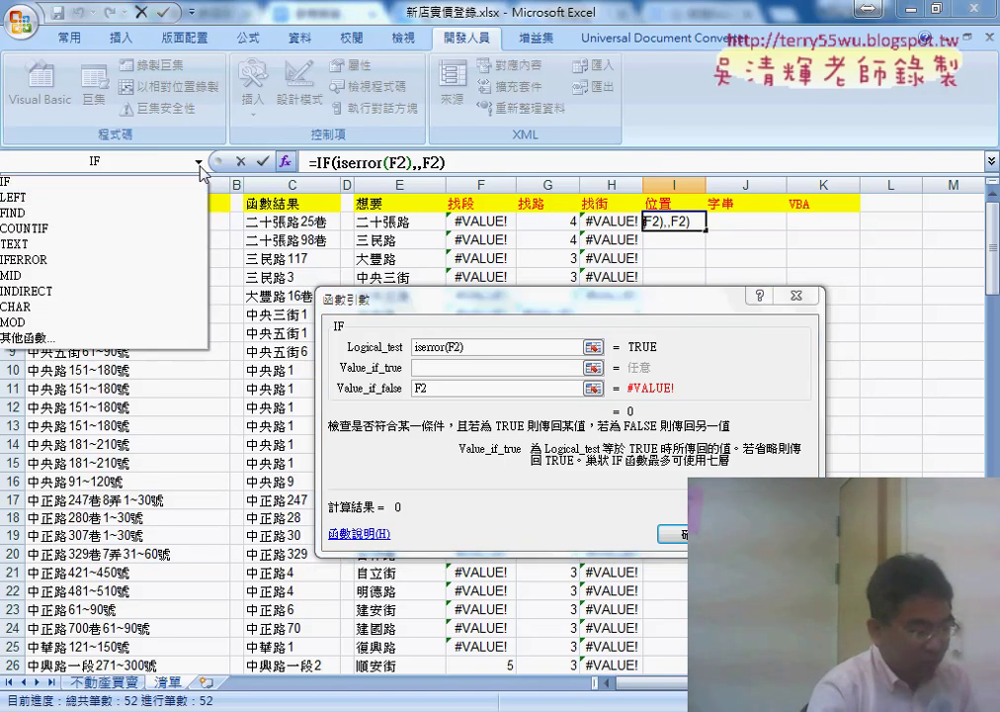
- Nest IF(iserror(G2),H2,G2) as the outer IF's value-if-true argument
click(138, 184)
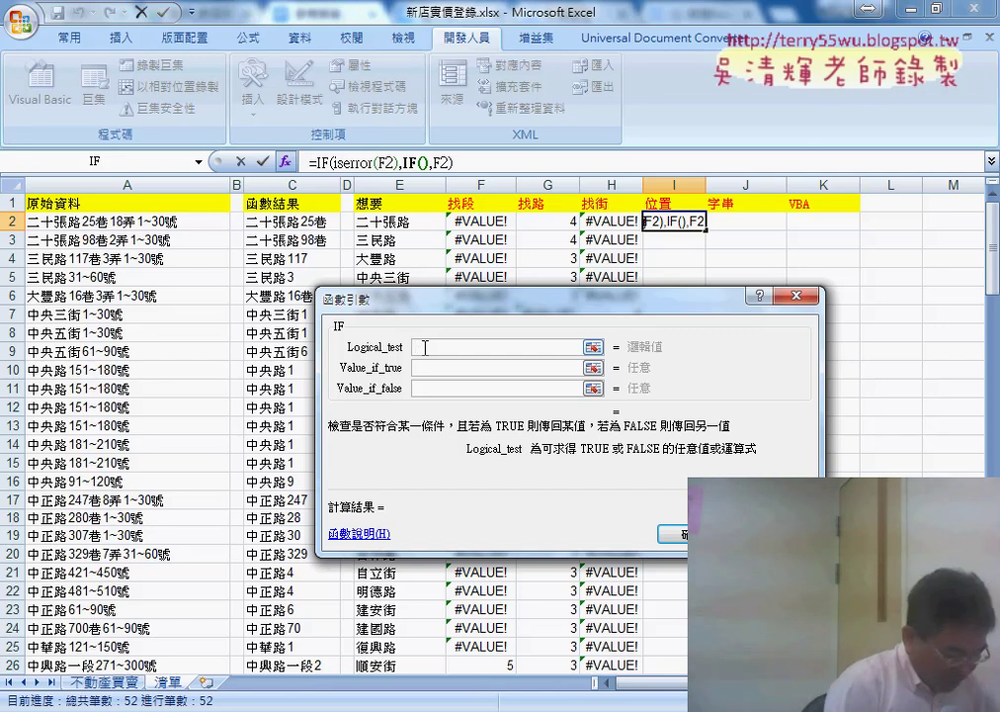
text(ise)
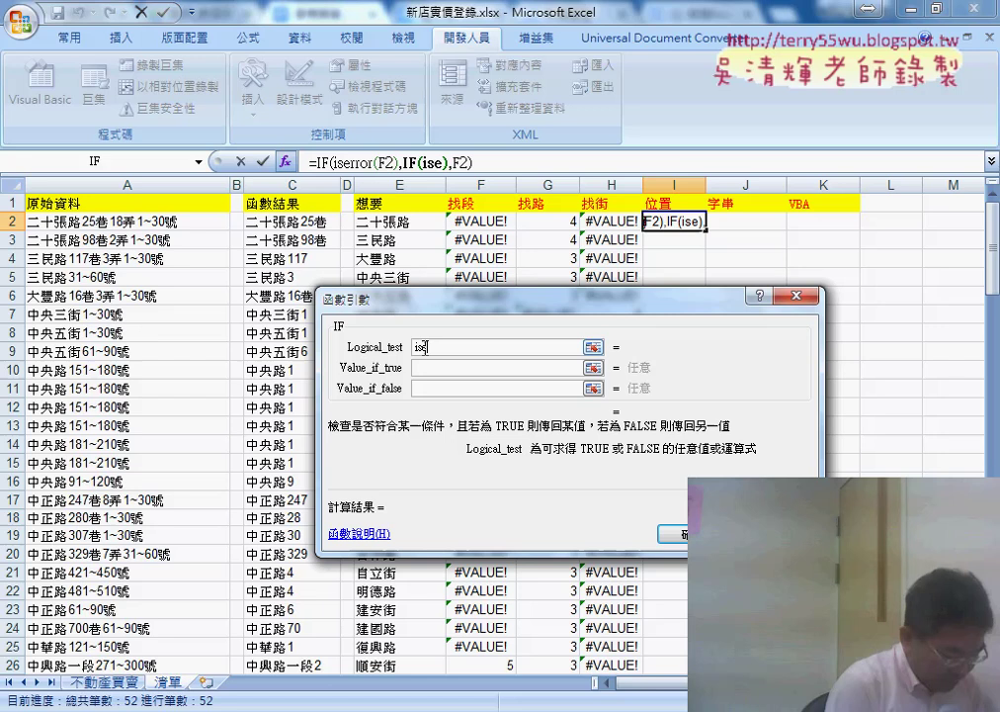
text(rror)
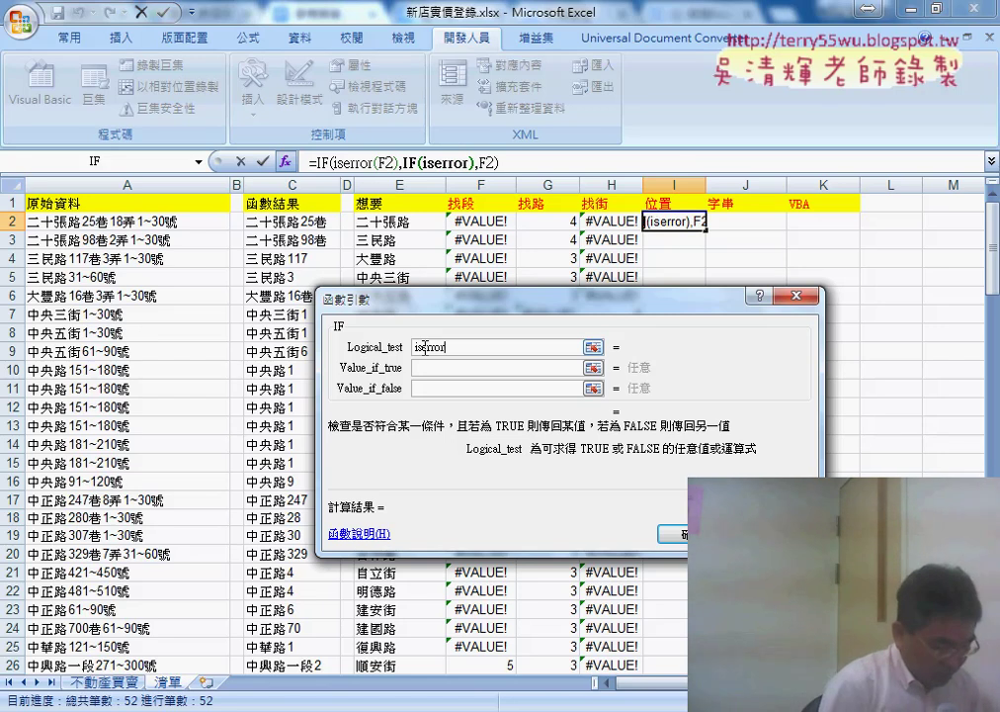
text(()
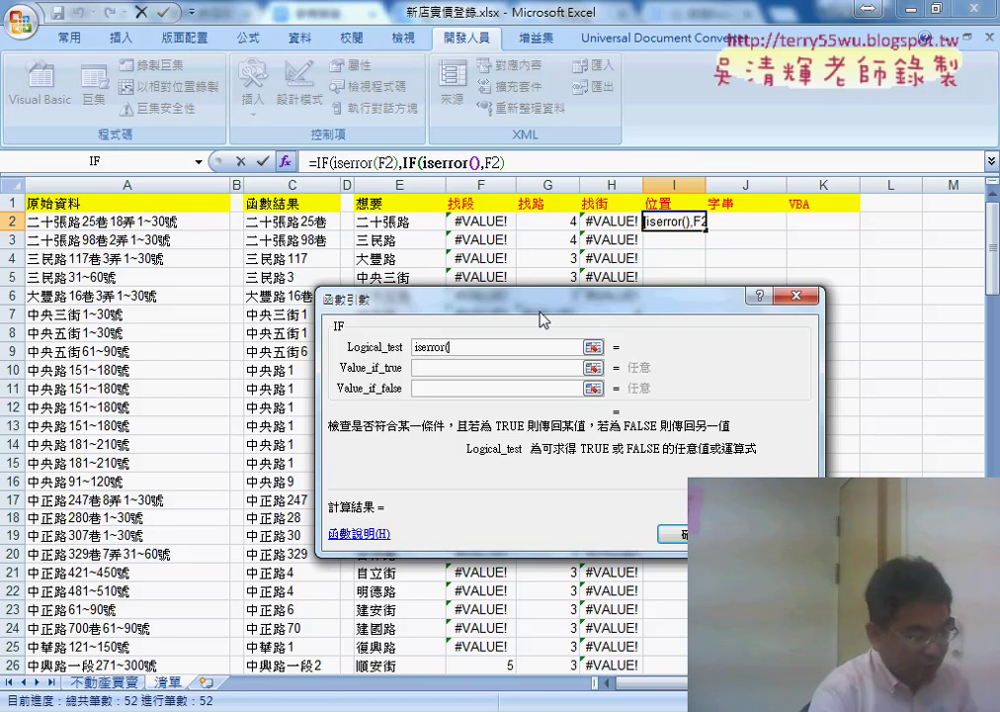
click(558, 224)
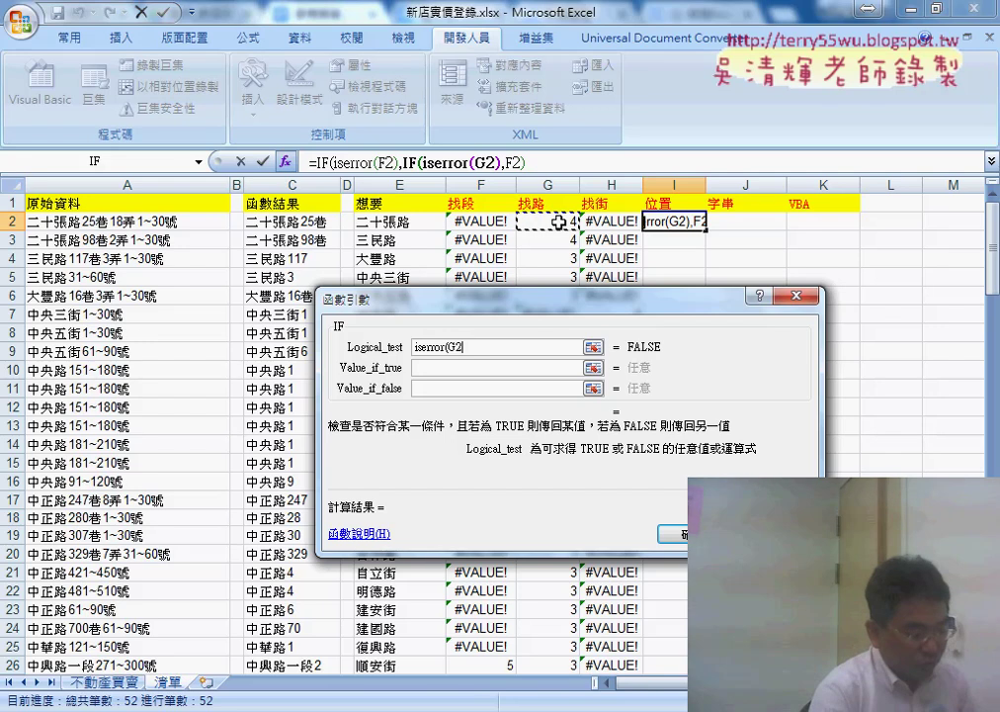
text())
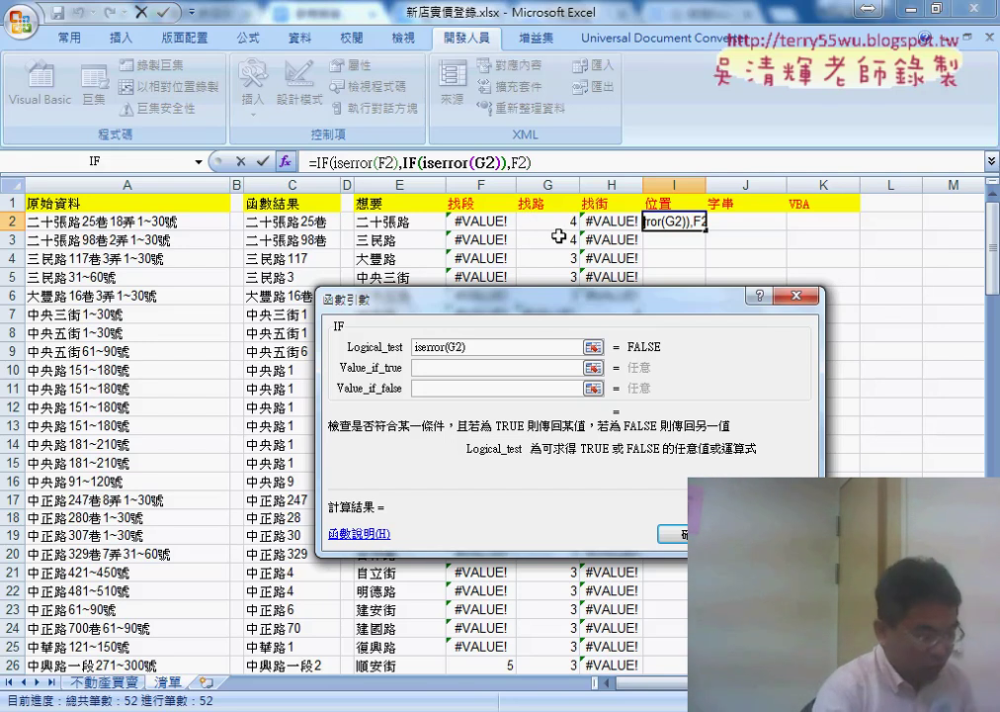
click(478, 367)
click(614, 223)
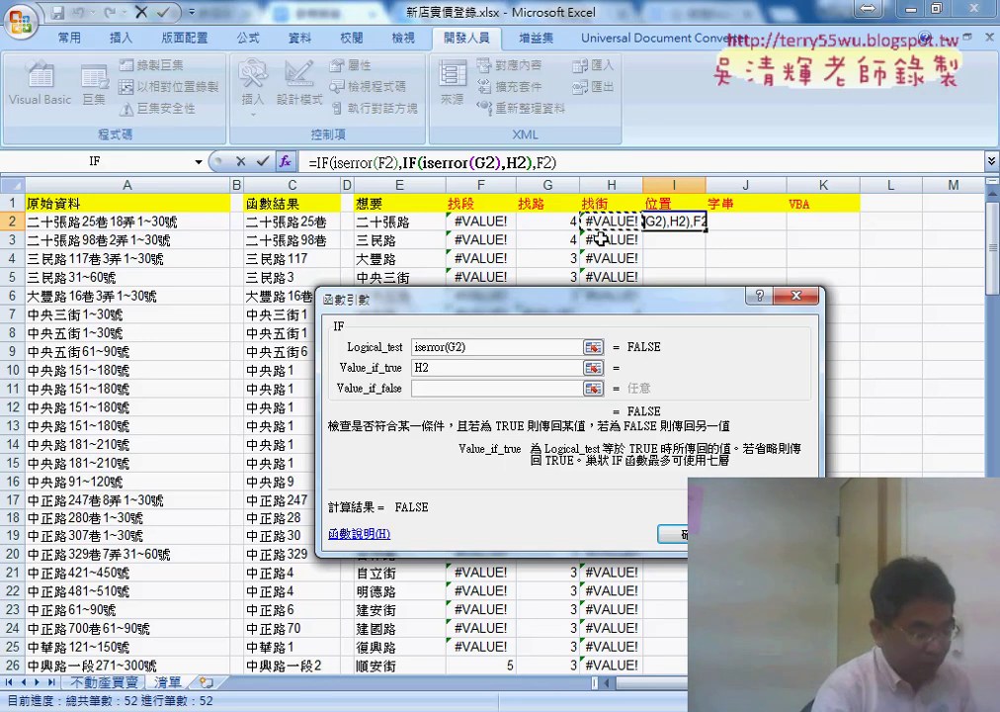
click(444, 387)
click(553, 224)
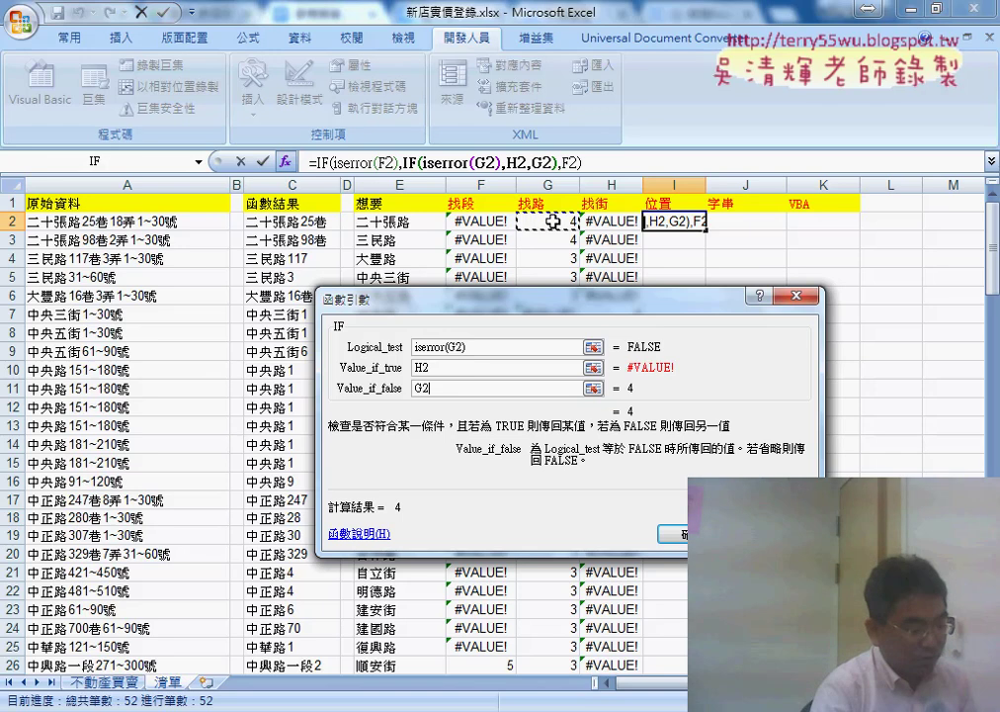
- Enter the nested IF, widen column I, fill it down all rows, then review J2 and I2
click(678, 534)
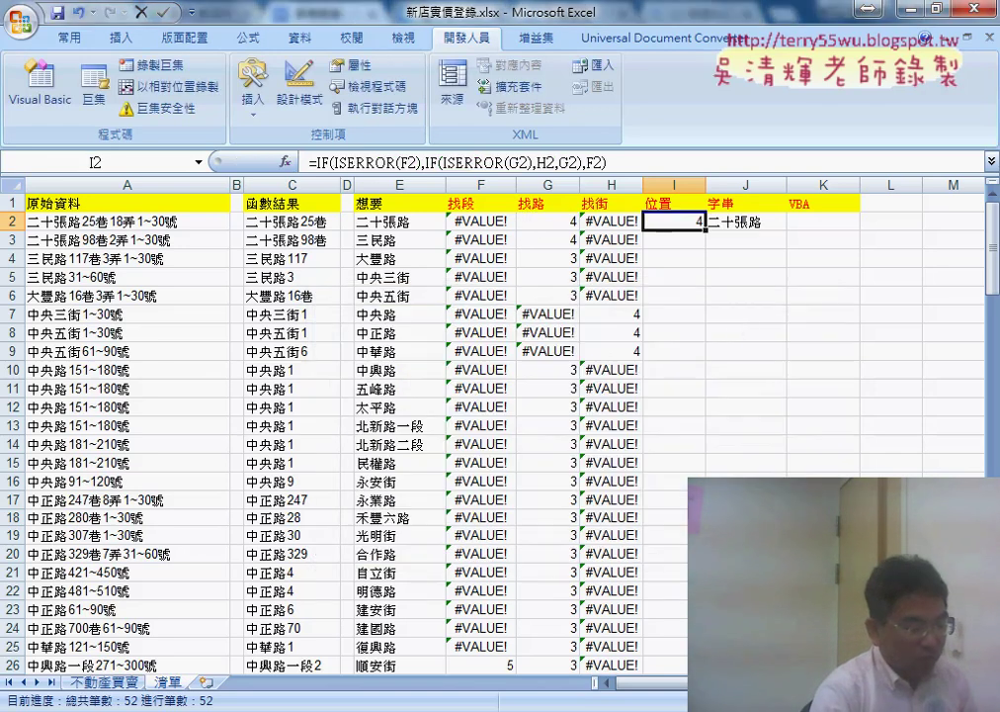
drag(707, 189, 716, 189)
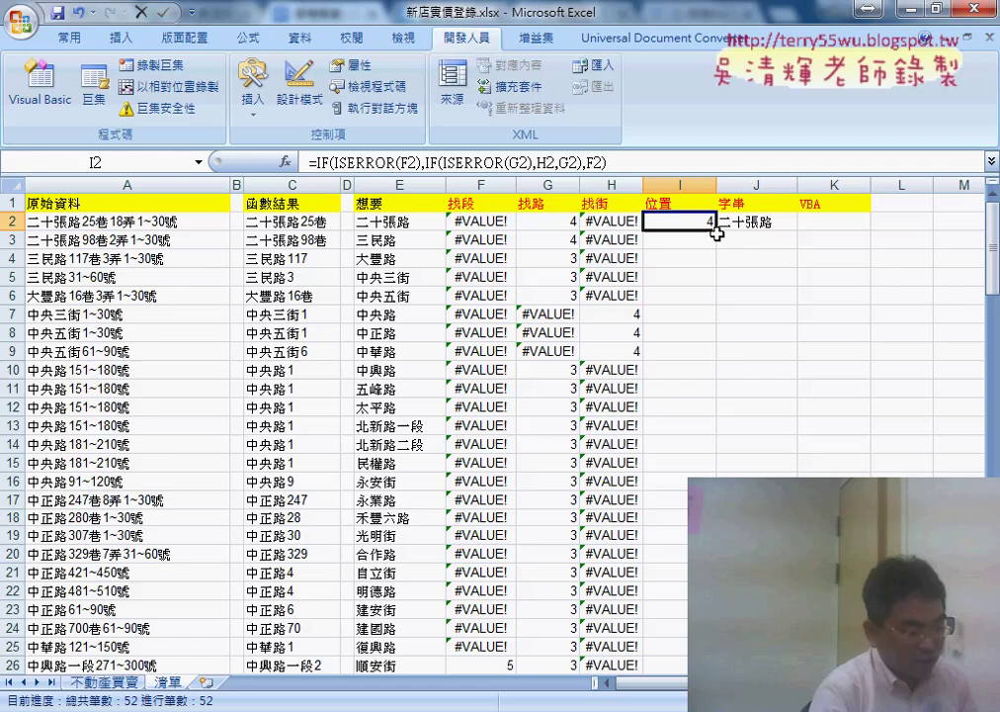
double_click(715, 229)
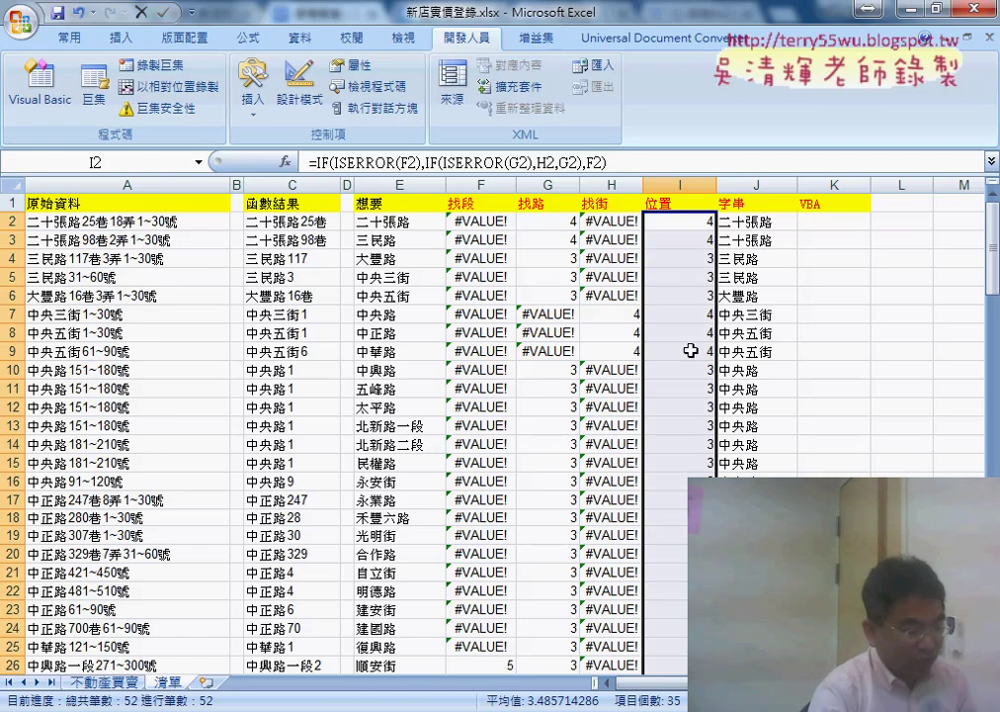
click(769, 222)
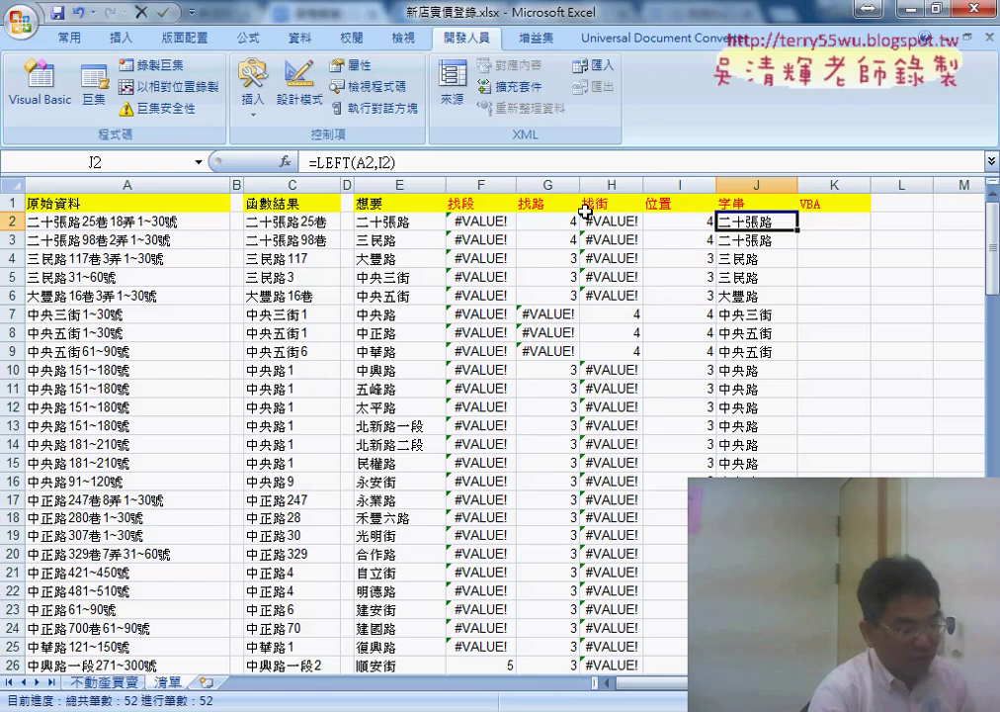
click(698, 221)
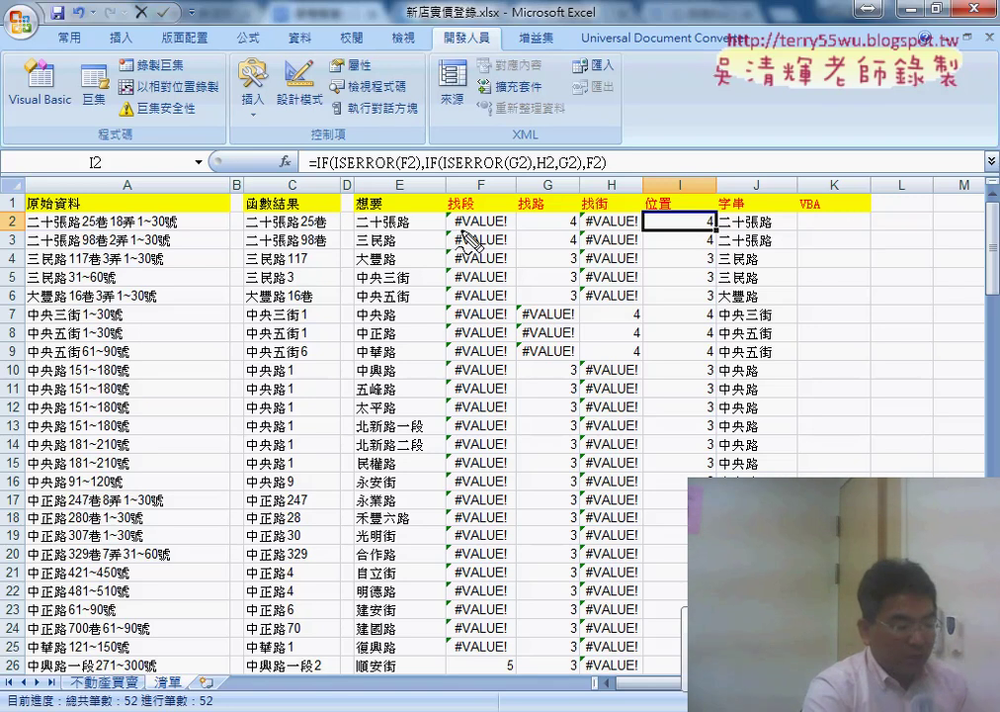
mouse_move(457, 228)
mouse_down()
mouse_move(561, 230)
mouse_move(572, 193)
mouse_up()
drag(534, 232, 582, 247)
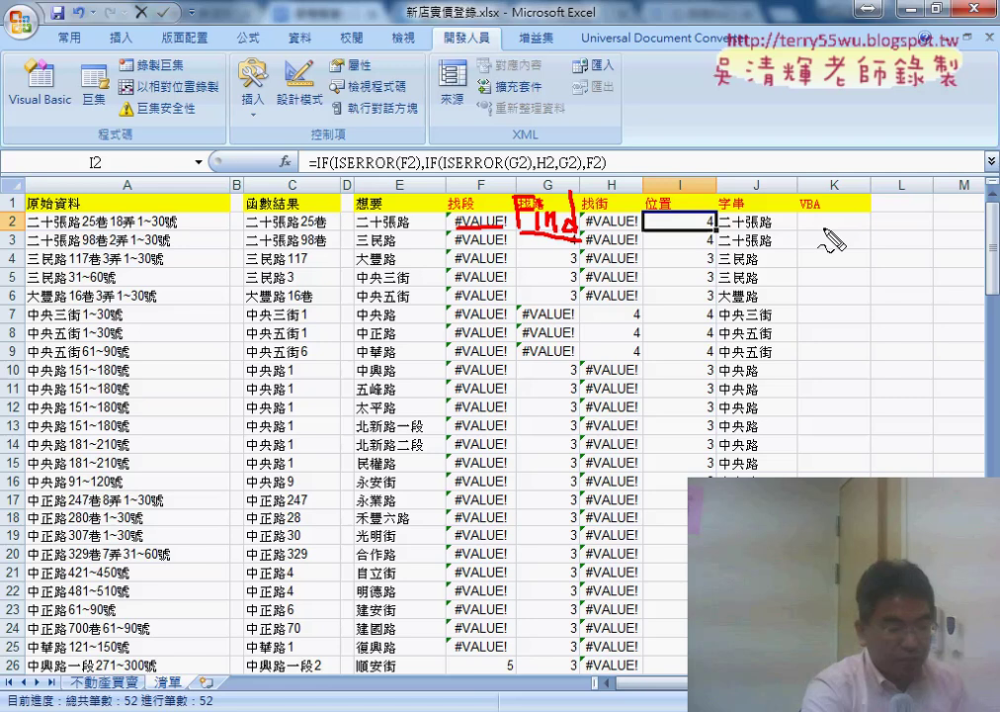
mouse_move(824, 231)
mouse_down()
mouse_move(823, 247)
mouse_move(887, 250)
mouse_up()
mouse_move(870, 229)
mouse_down()
mouse_move(901, 225)
mouse_move(931, 239)
mouse_up()
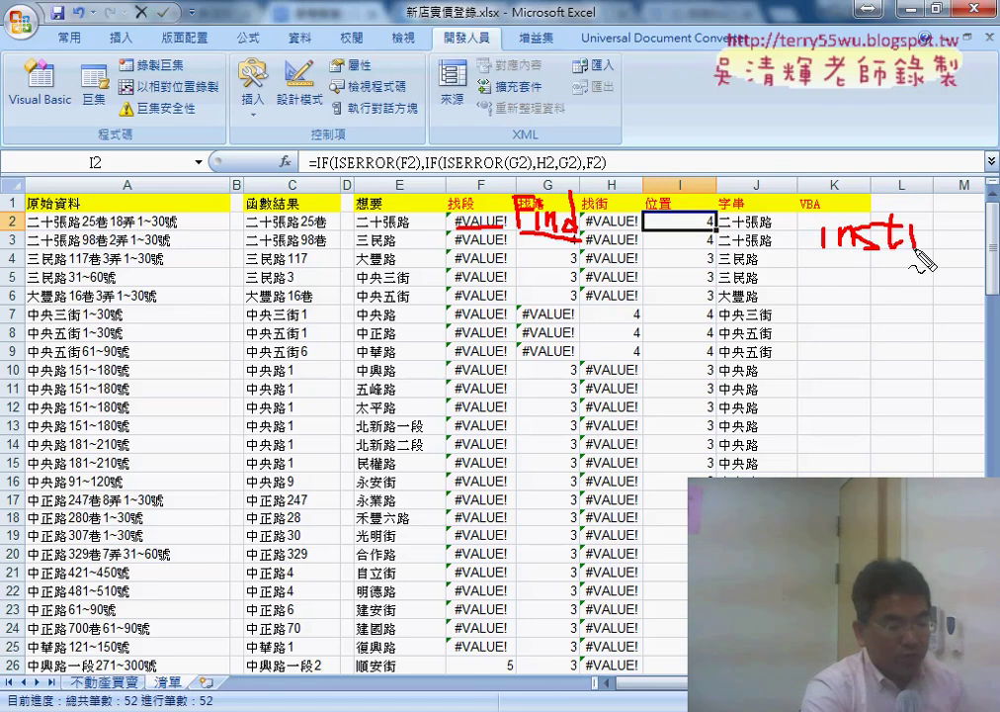
drag(817, 265, 924, 267)
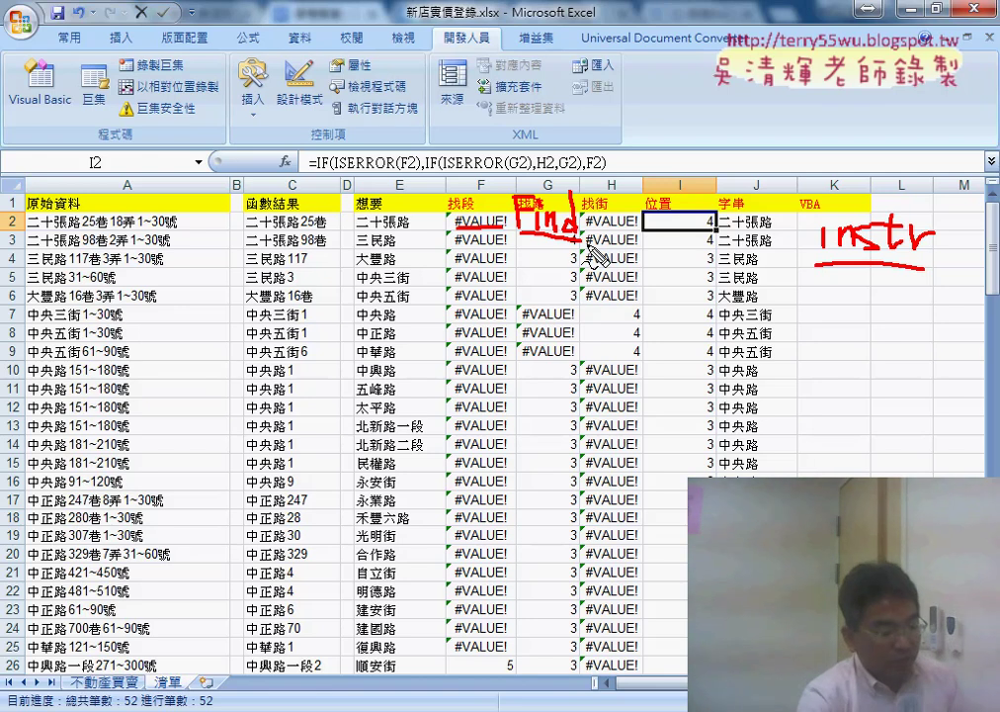
mouse_move(701, 205)
mouse_down()
mouse_move(882, 198)
mouse_move(893, 208)
mouse_up()
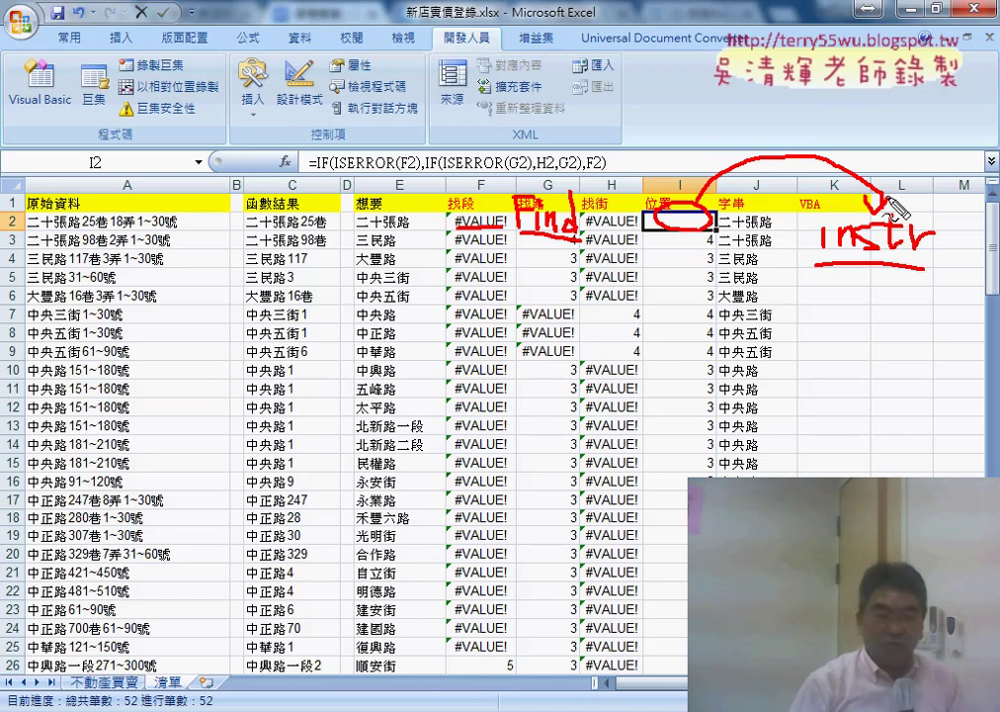
key(Escape)
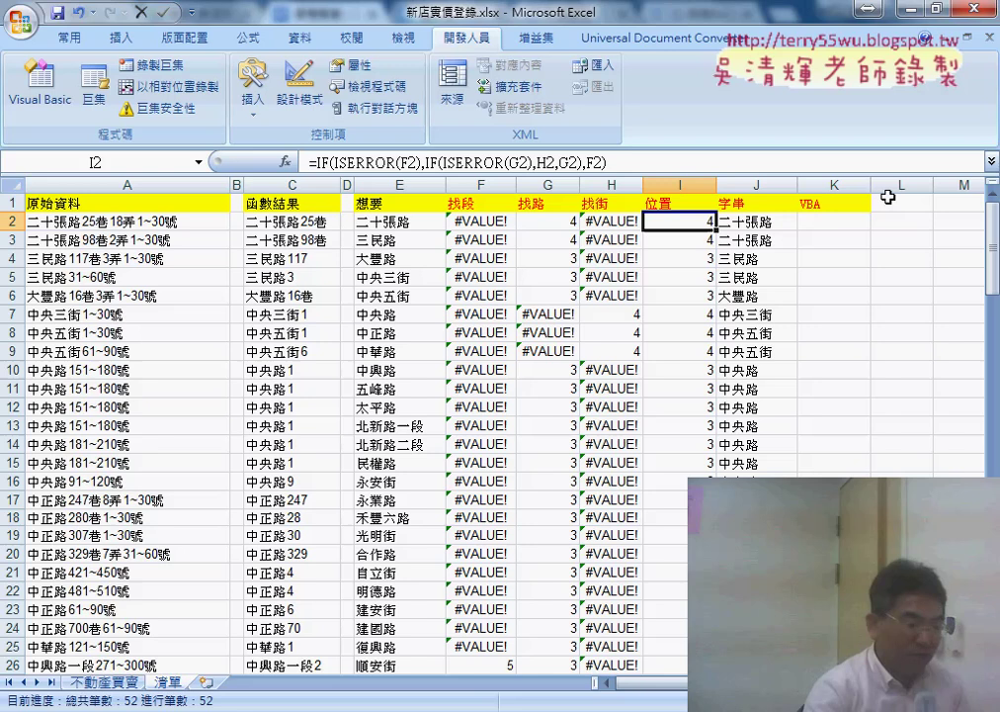
- Select cell K2 under the VBA heading
click(829, 224)
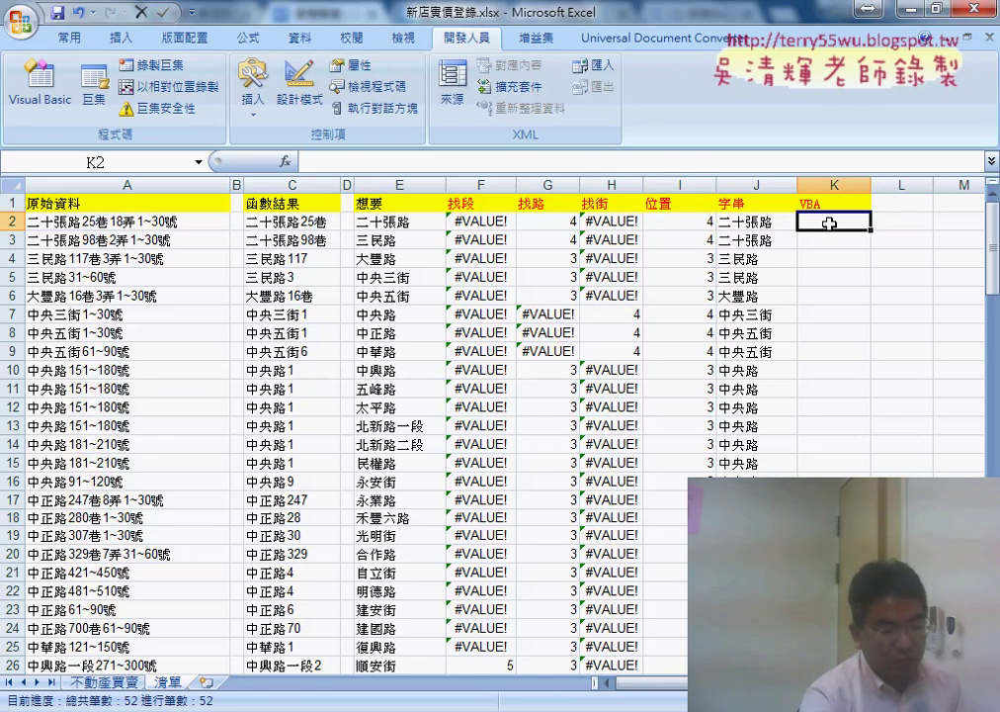